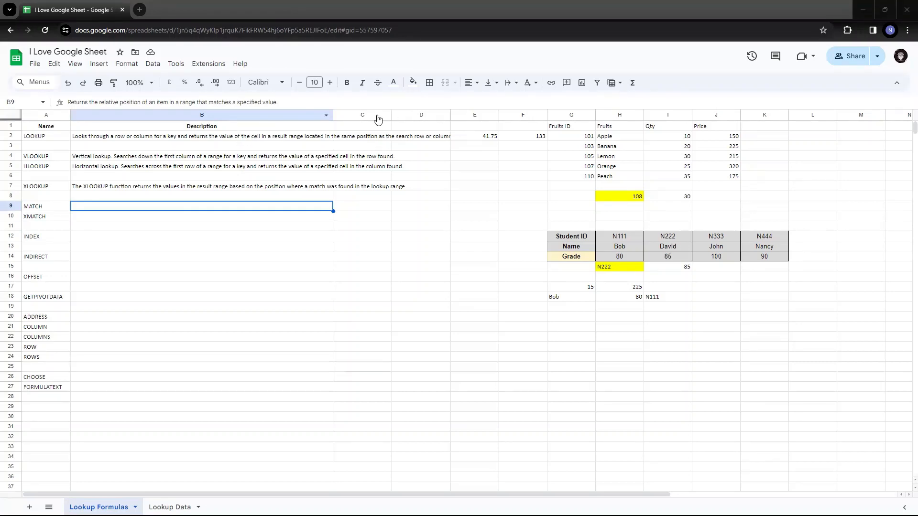
Step: Change the text colour of the MATCH description in B9 to black
left_click(393, 85)
left_click(398, 116)
Step: Begin a MATCH formula in C9 with H2 as search key and column H as range, and read the help on the search type
left_click(370, 209)
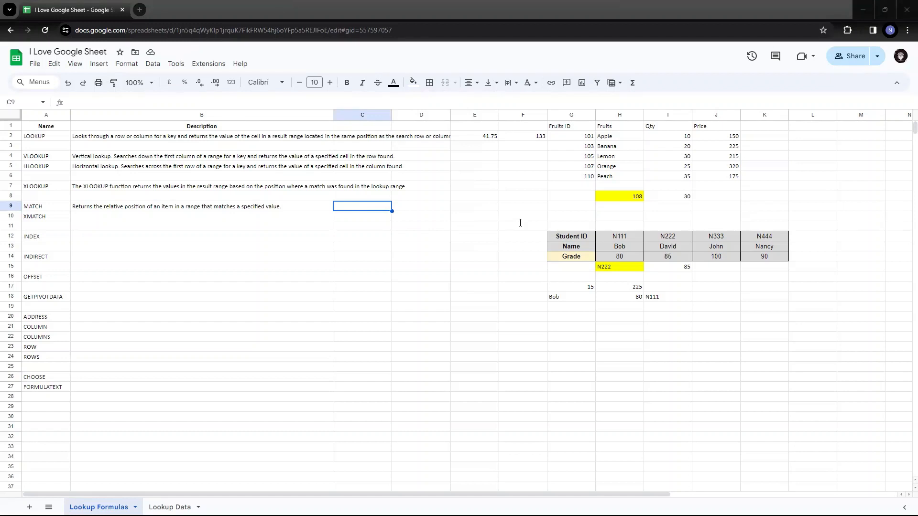
type("=match")
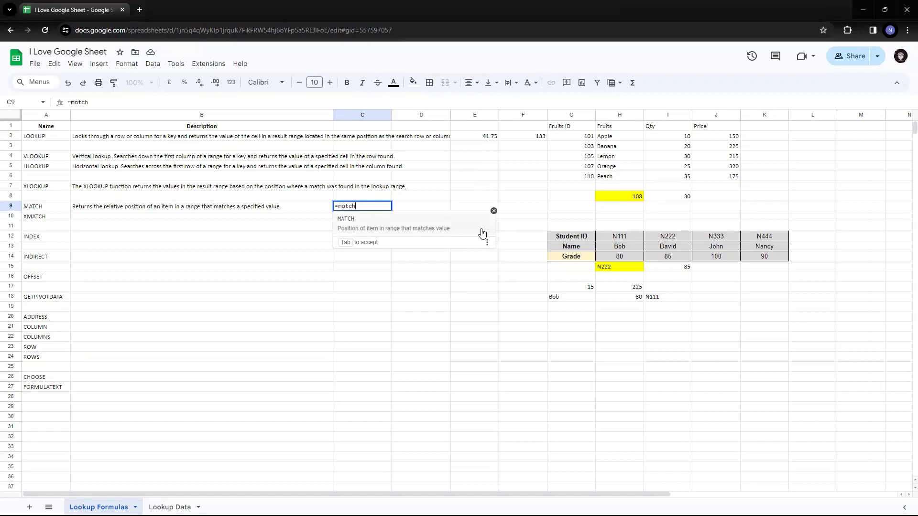
type("(")
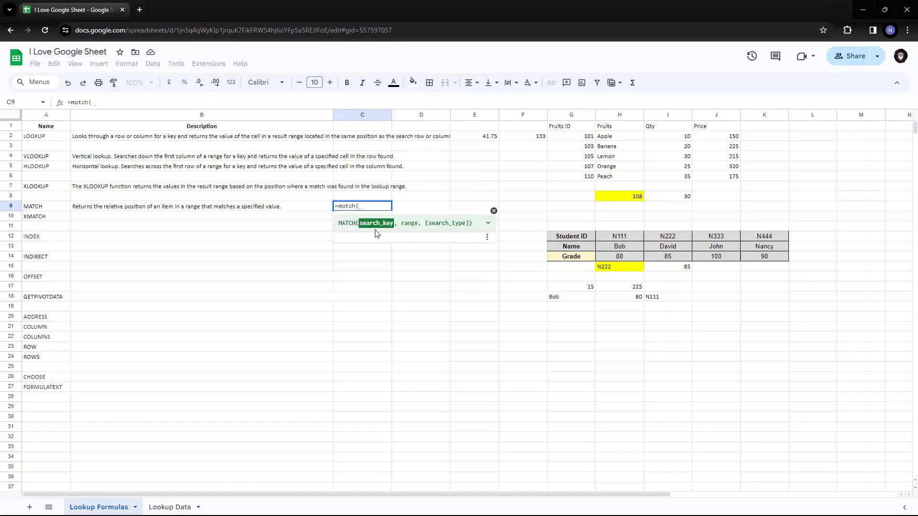
left_click(605, 138)
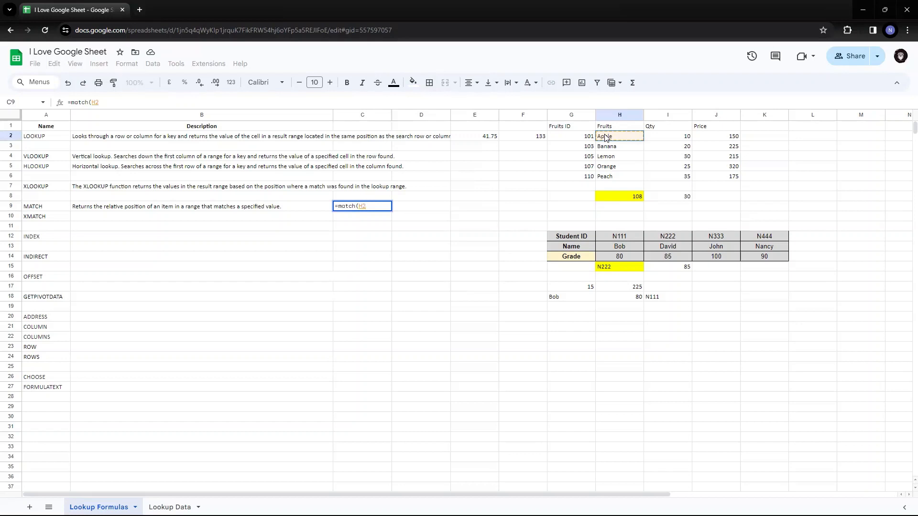
type(",")
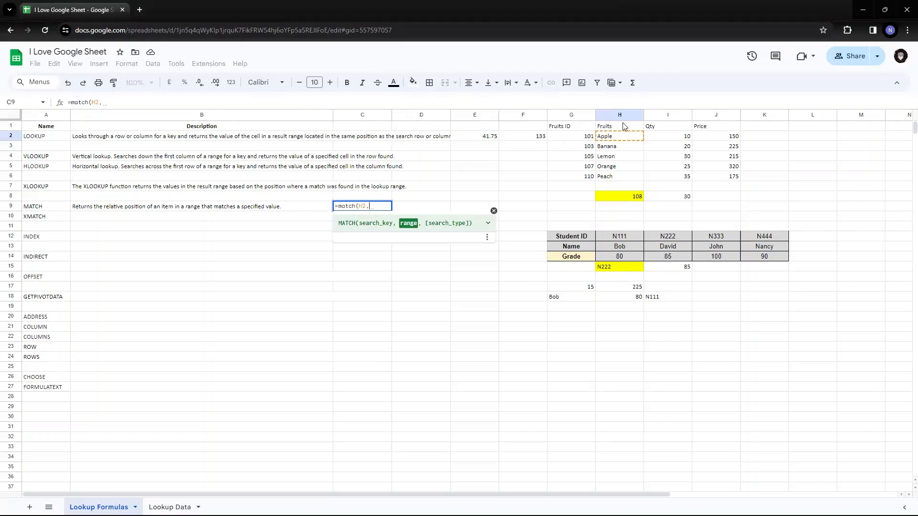
left_click_drag(623, 126, 623, 183)
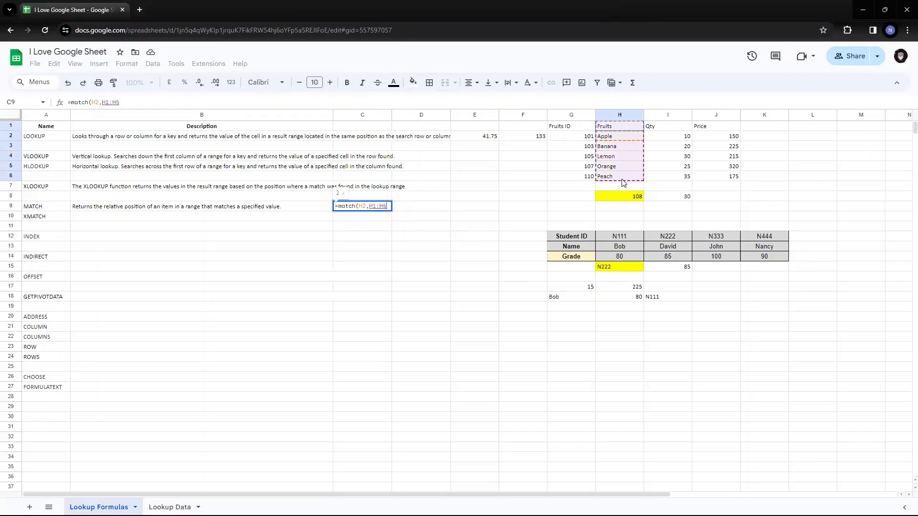
left_click(619, 118)
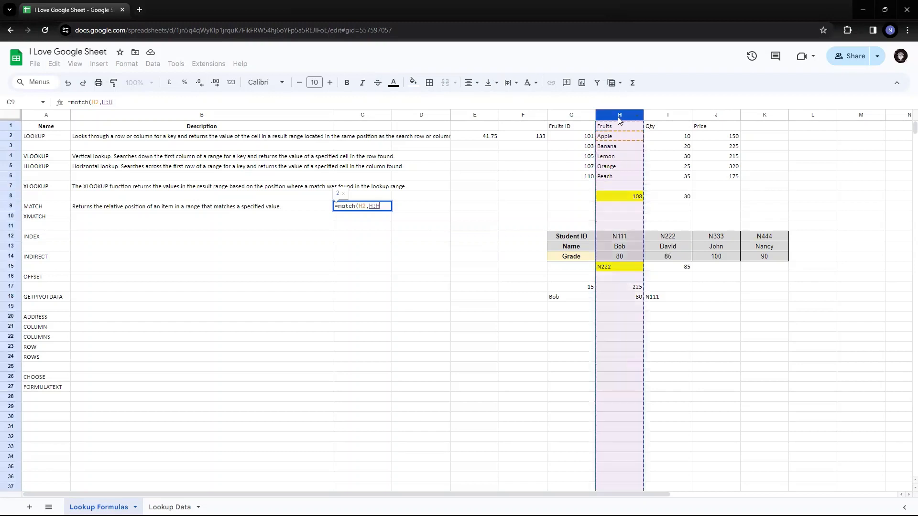
type(",")
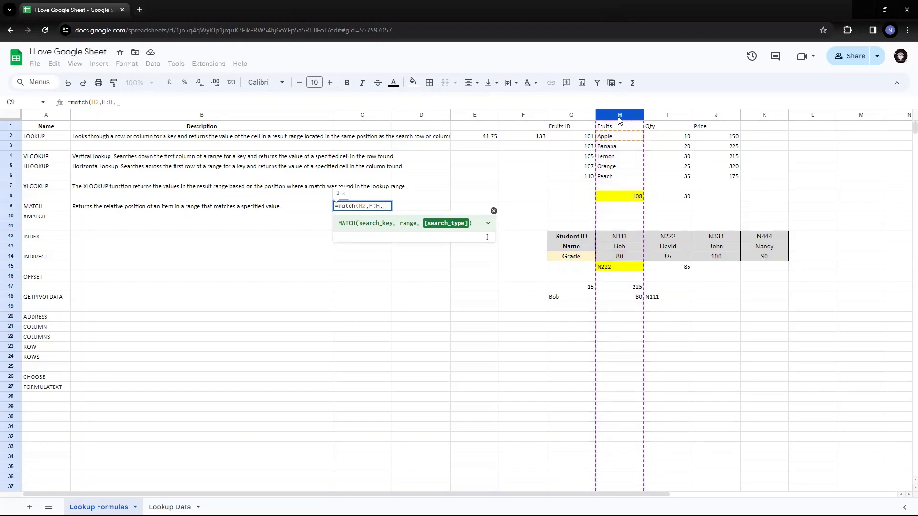
left_click(488, 223)
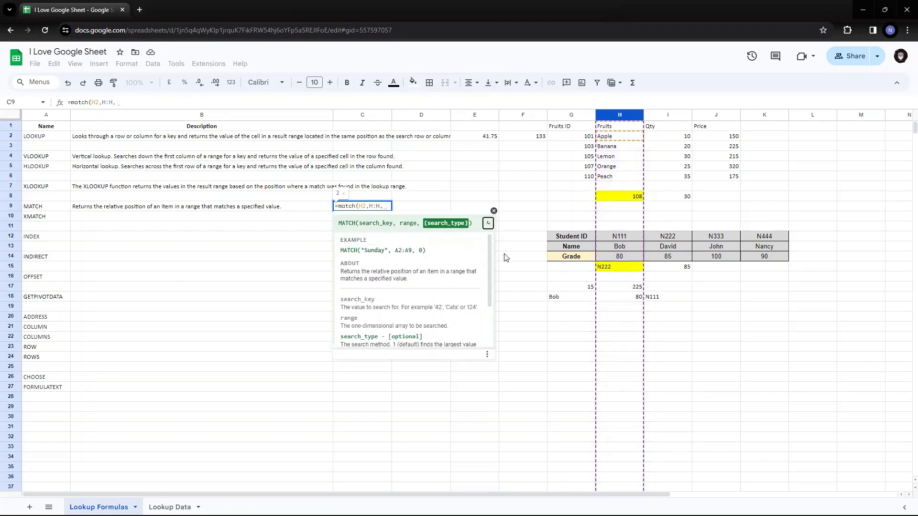
scroll(443, 275, "down", 2)
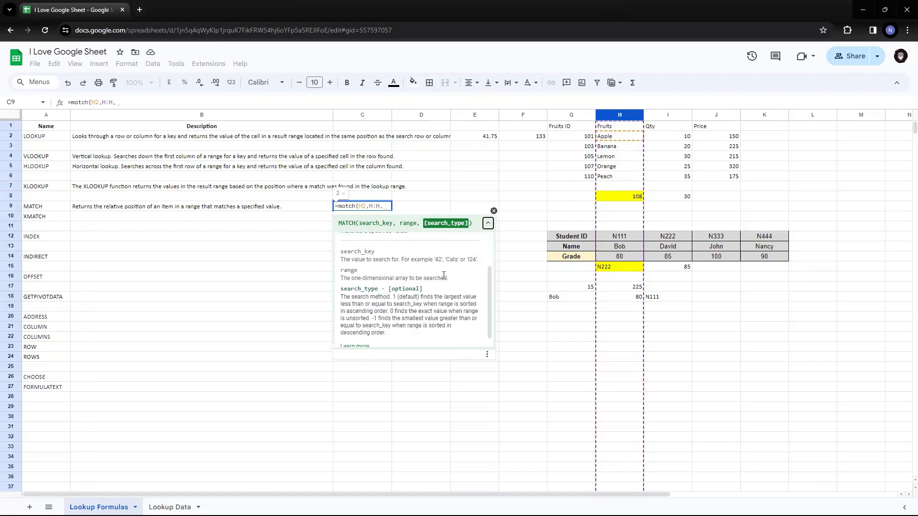
scroll(444, 276, "down", 1)
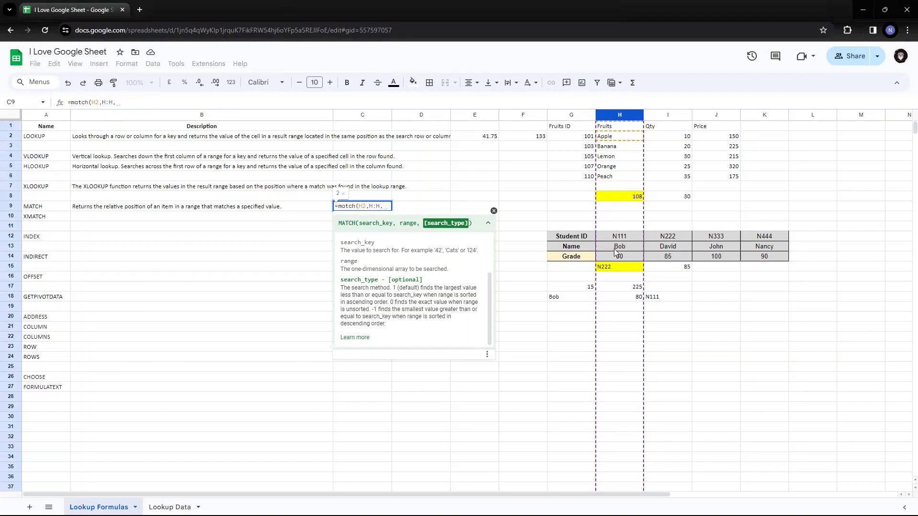
left_click(608, 140)
left_click_drag(608, 143, 608, 176)
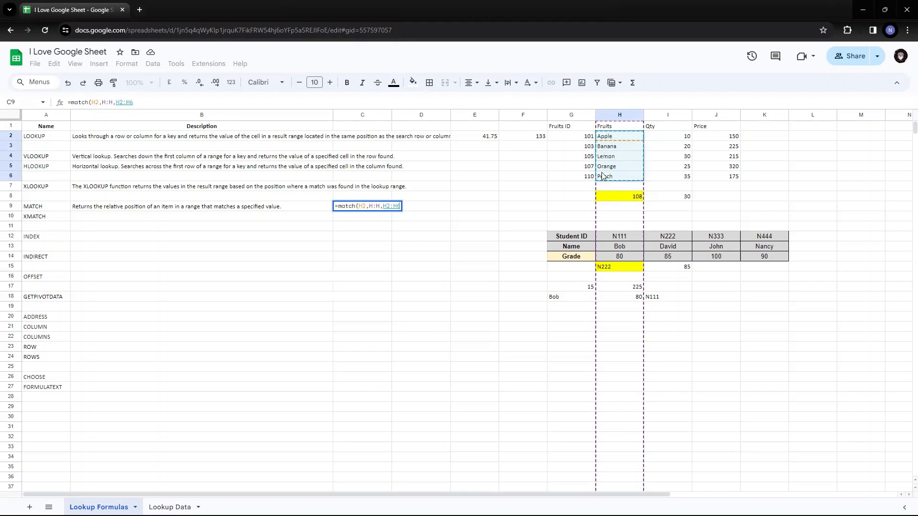
left_click(608, 116)
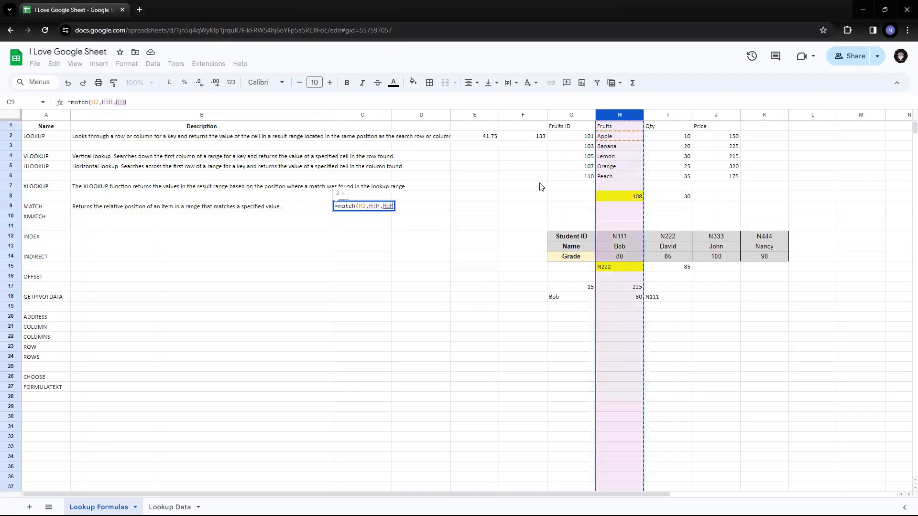
key("BackSpace")
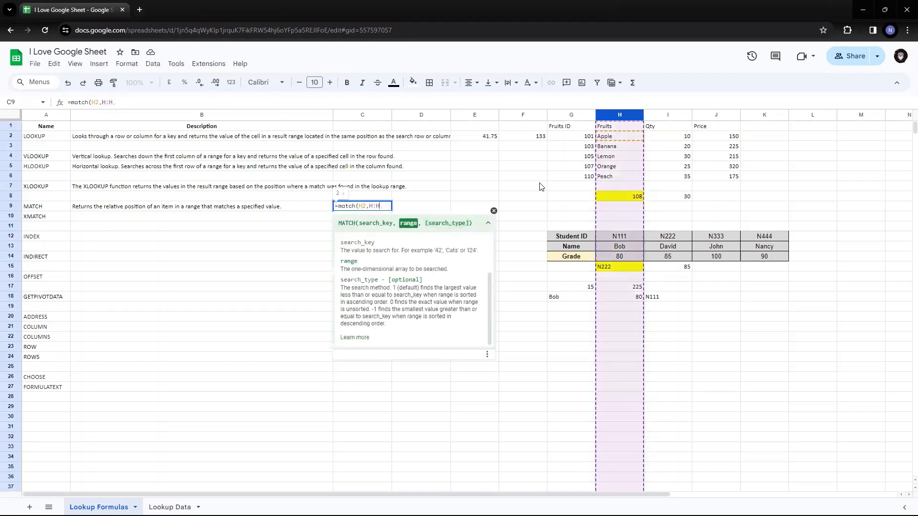
type("0")
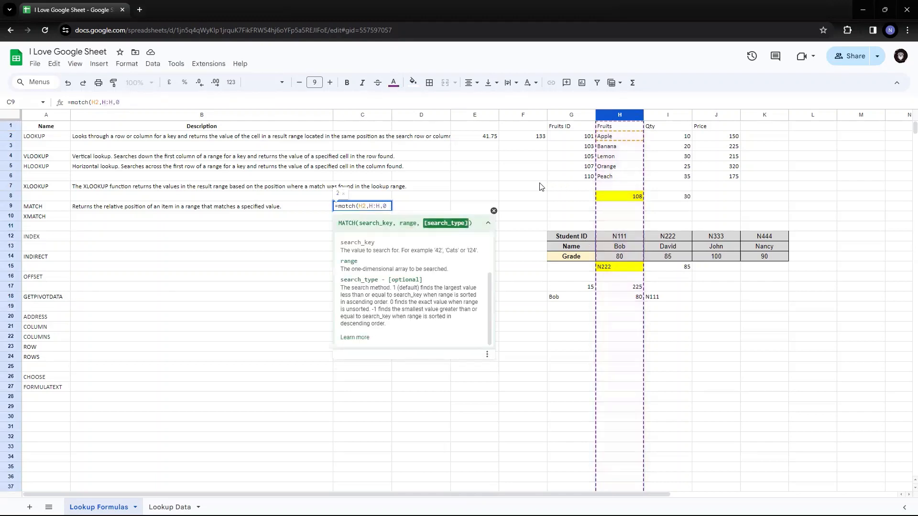
key("BackSpace")
key("BackSpace")
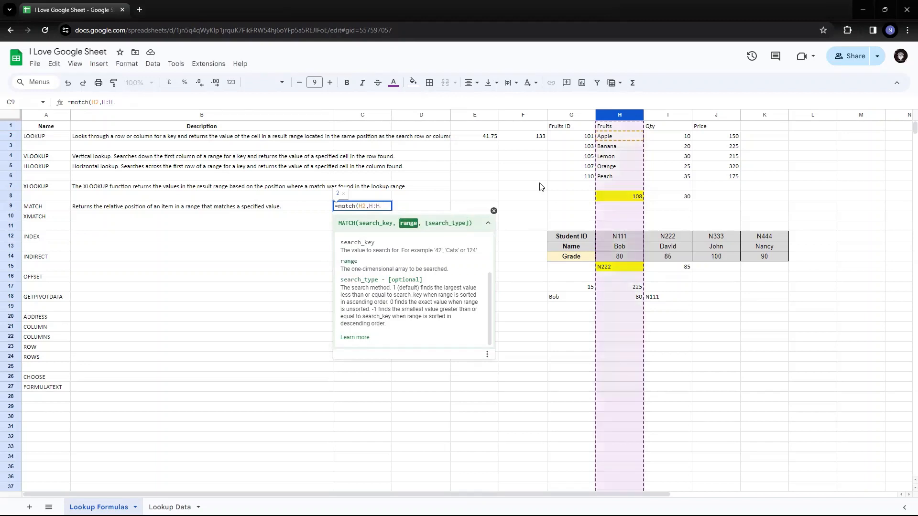
Step: Complete the C9 formula as =match(H2,H:H) without a search type, and highlight column H to review the searched range
type(")")
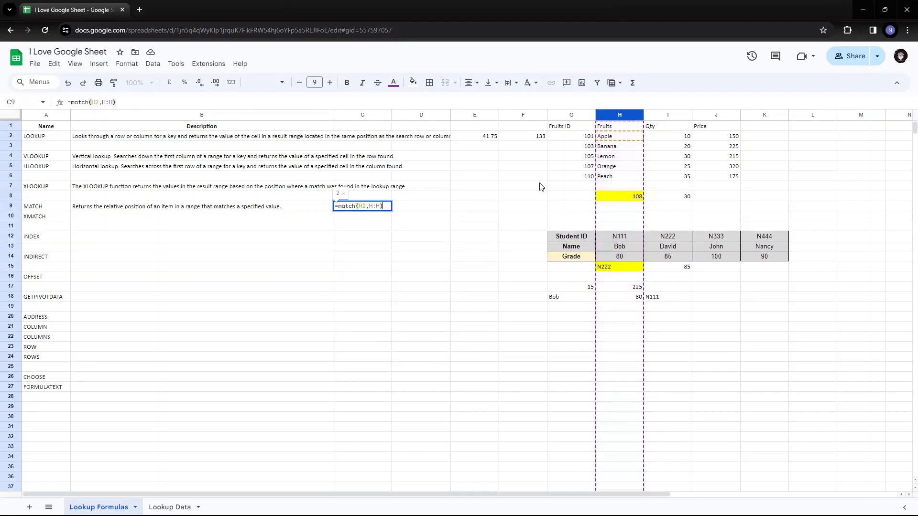
key("Return")
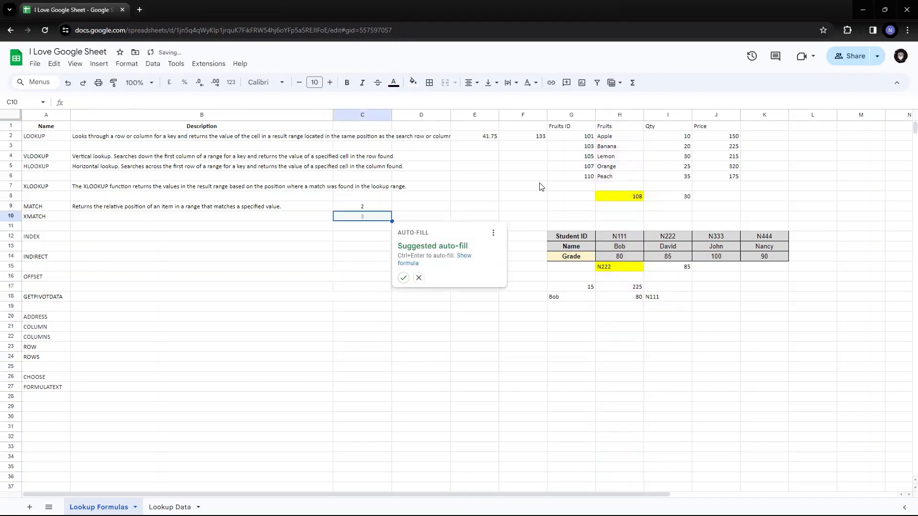
key("Up")
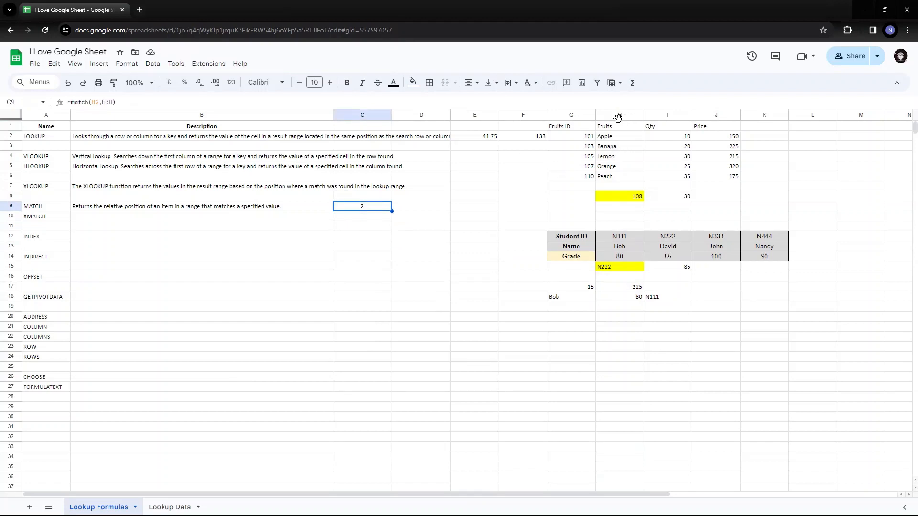
left_click(621, 119)
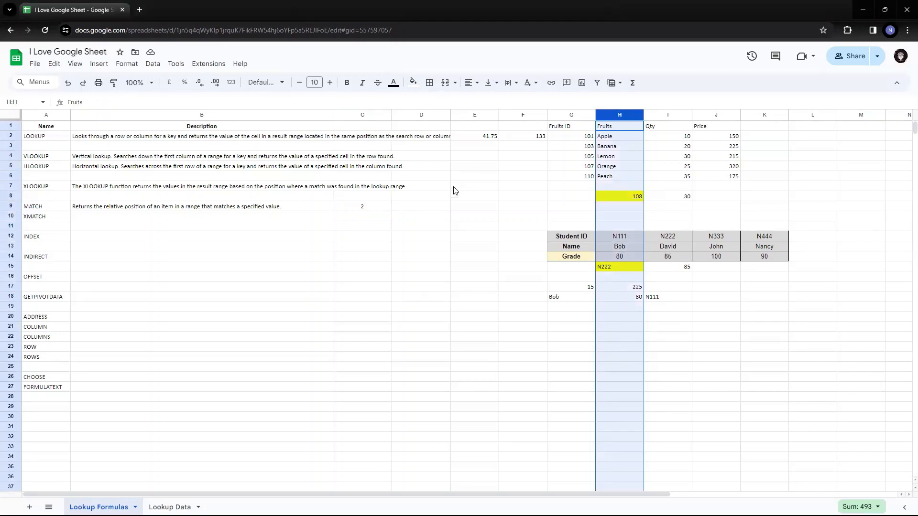
Step: Replace the H2 search key in the C9 MATCH formula with the student name from H13 as quoted text
left_click(377, 207)
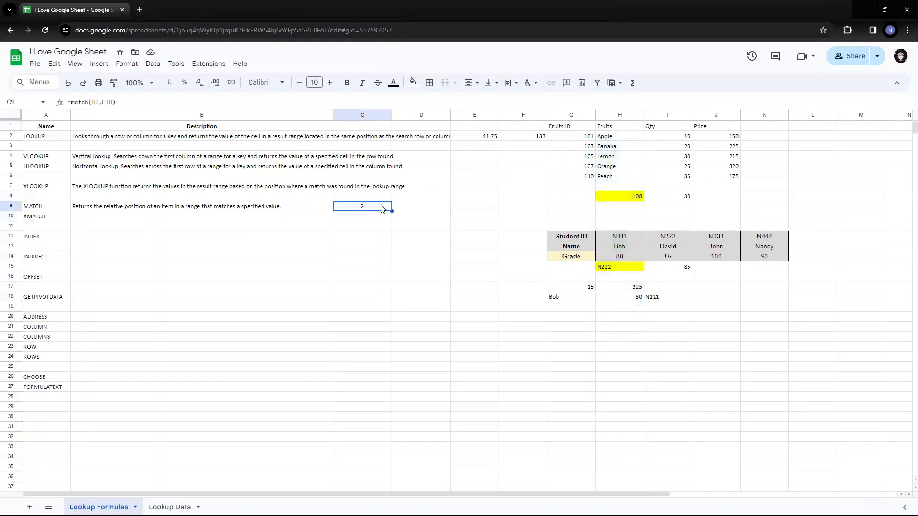
double_click(401, 207)
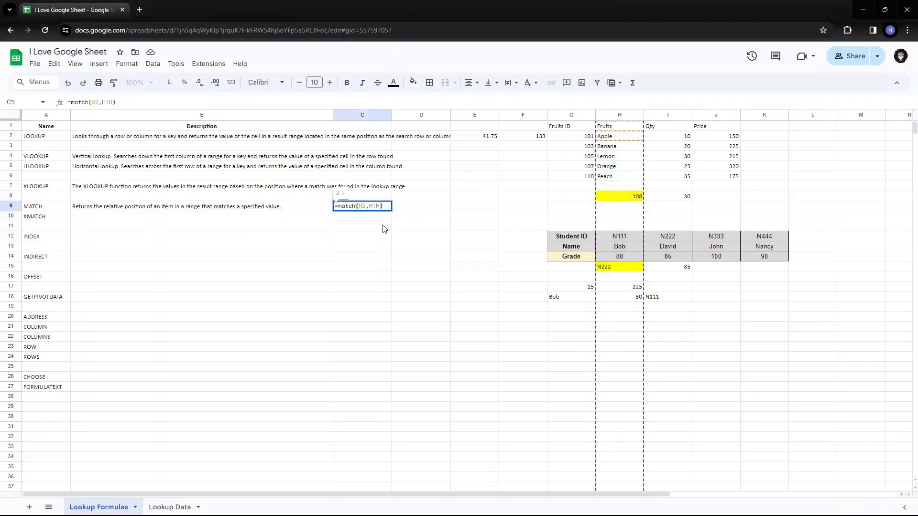
left_click(364, 206)
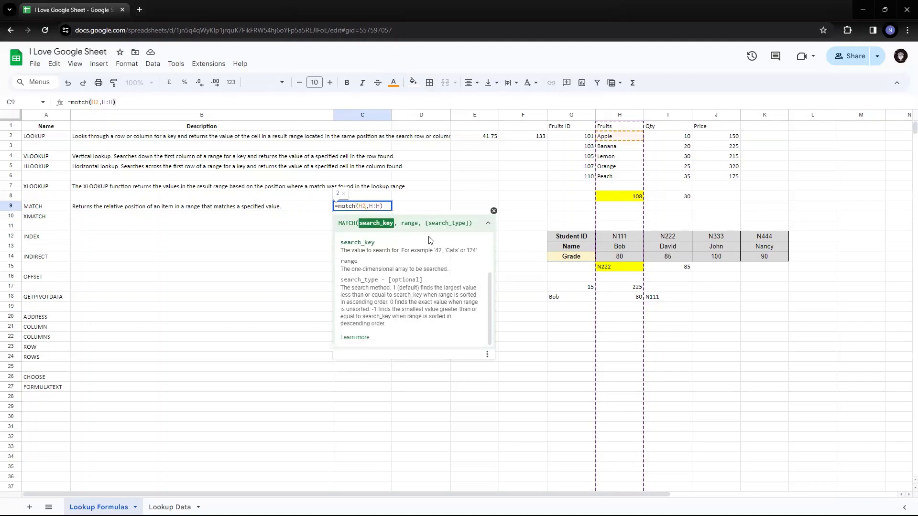
key("BackSpace")
key("BackSpace")
type("\"Bob")
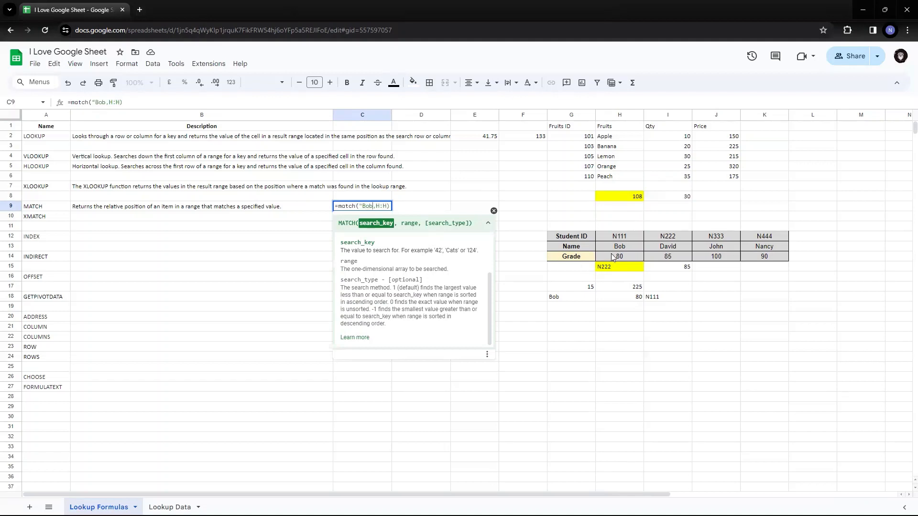
type("\"")
key("ctrl+Return")
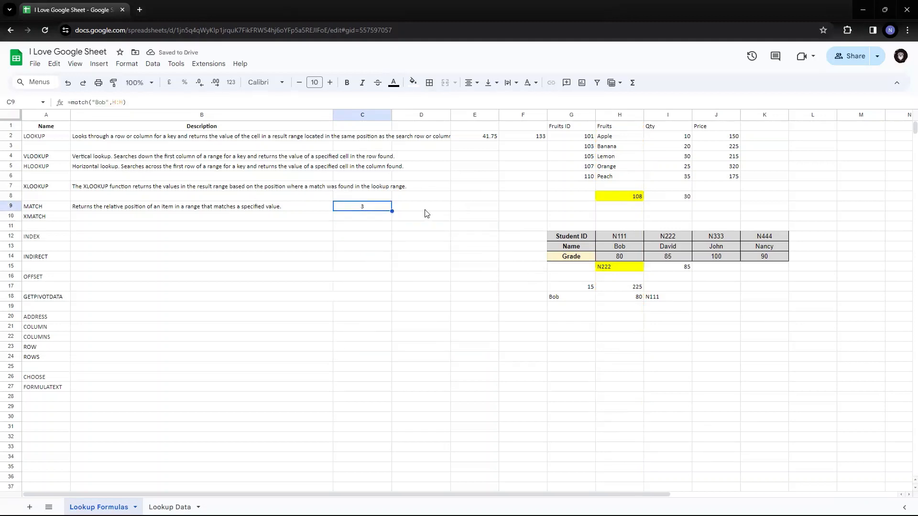
Step: Add search type 0 to the MATCH formula in C9 for an exact match, and compare the result with the name's cell H13
left_click(622, 248)
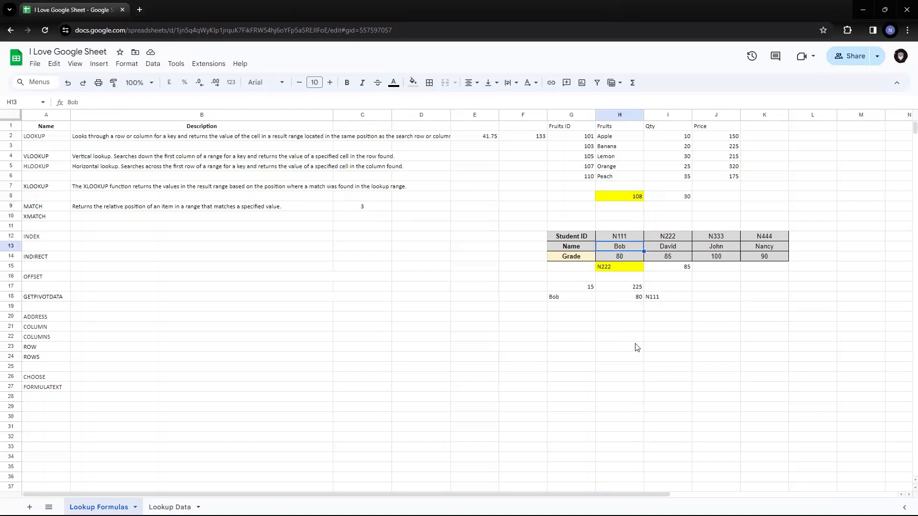
left_click(373, 208)
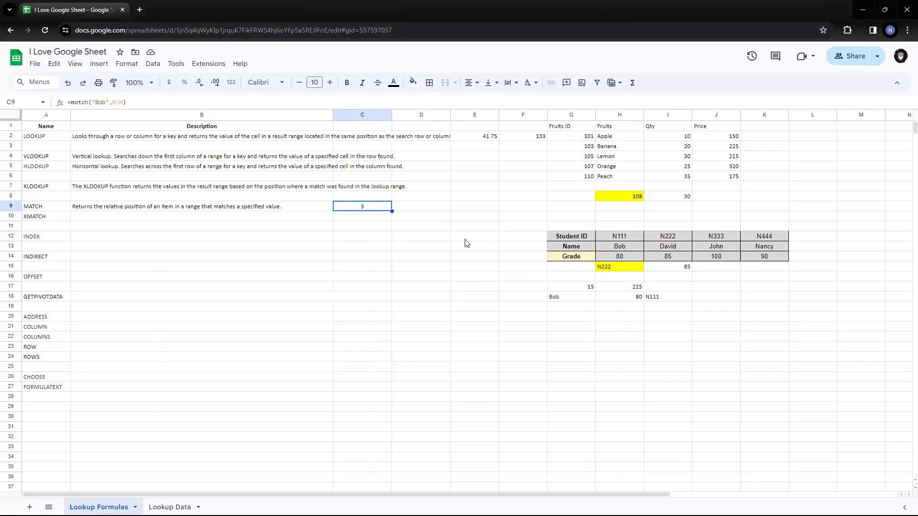
left_click(583, 299)
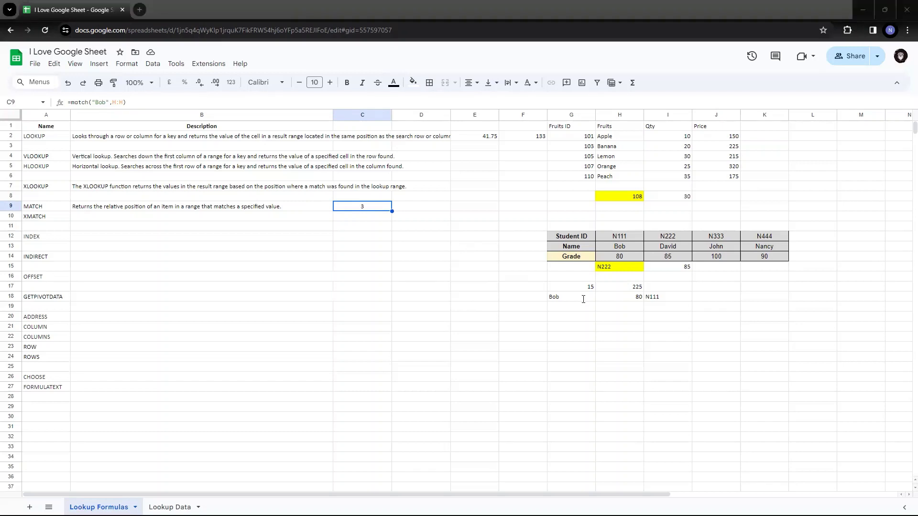
double_click(373, 206)
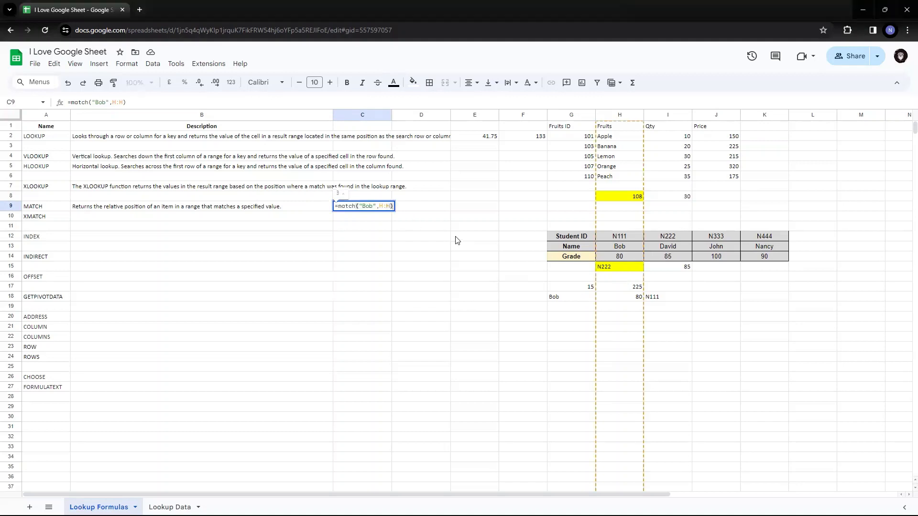
type(",0")
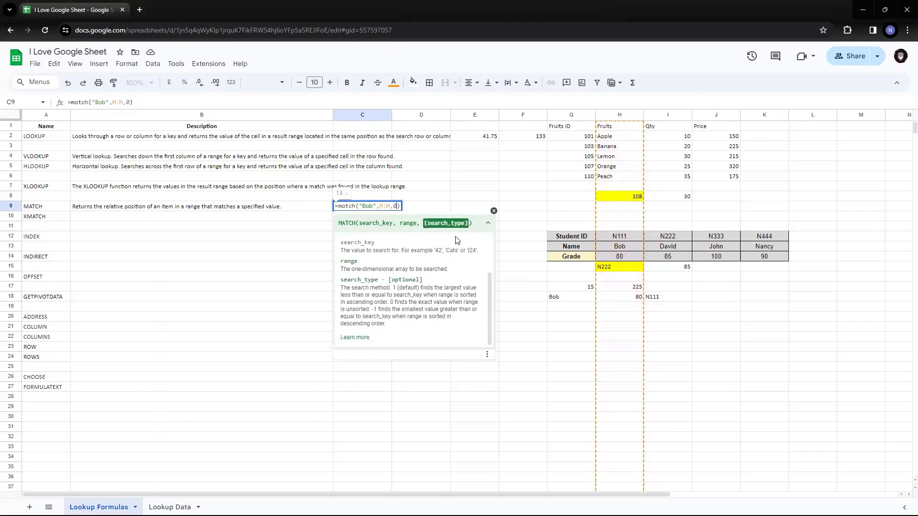
key("Return")
key("Up")
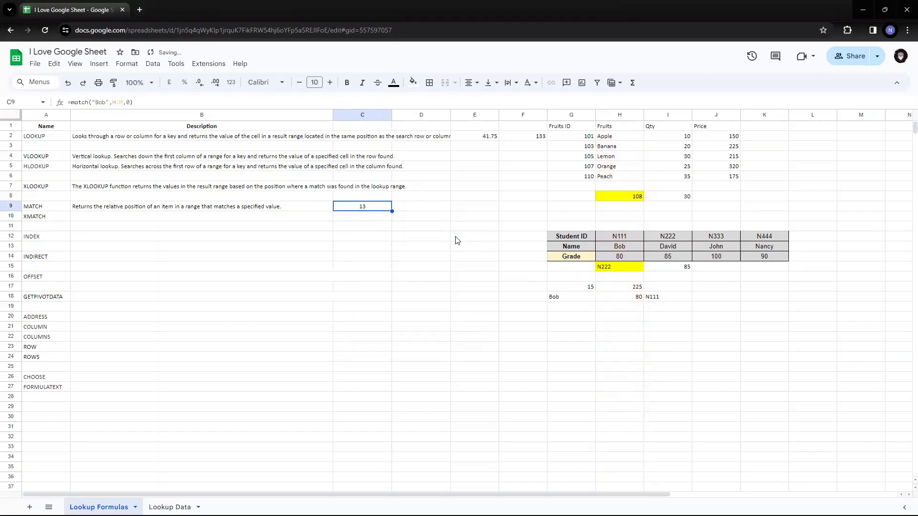
left_click(615, 250)
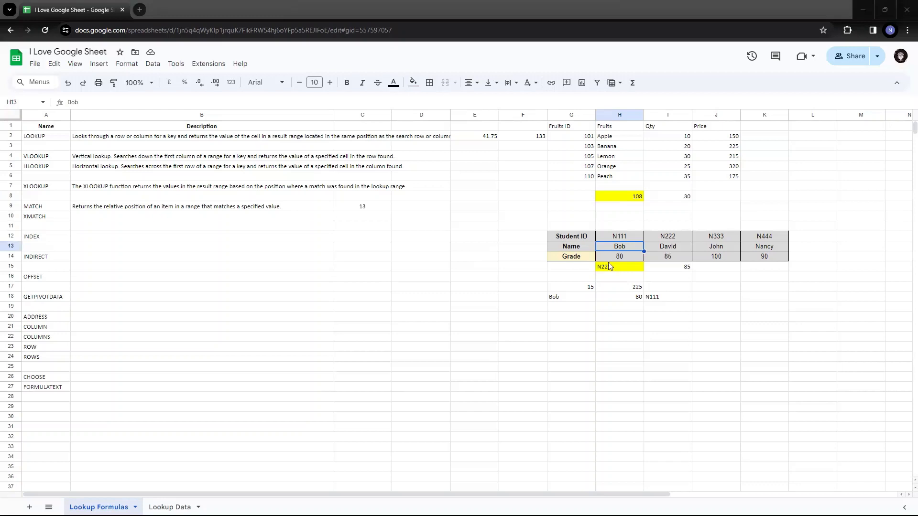
Step: Review and highlight the search type help inside the MATCH formula in C9, keeping the search type at 0
left_click(370, 207)
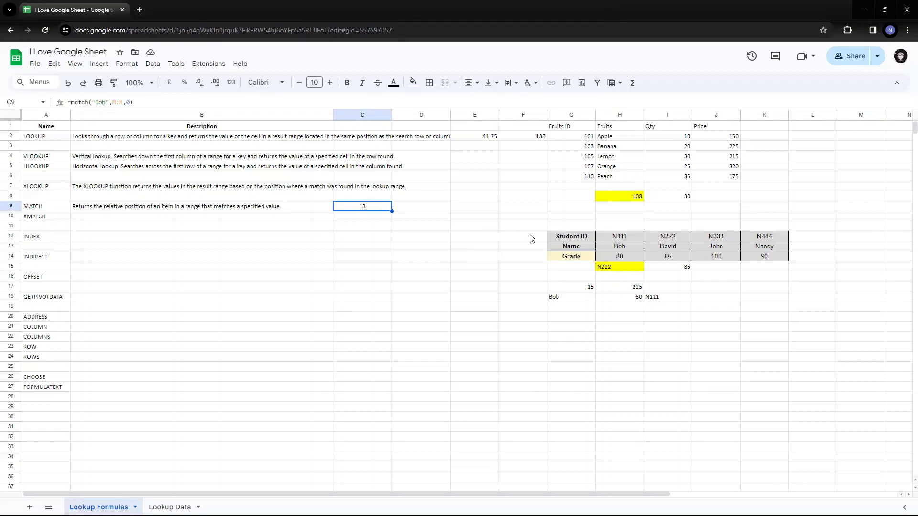
key("F2")
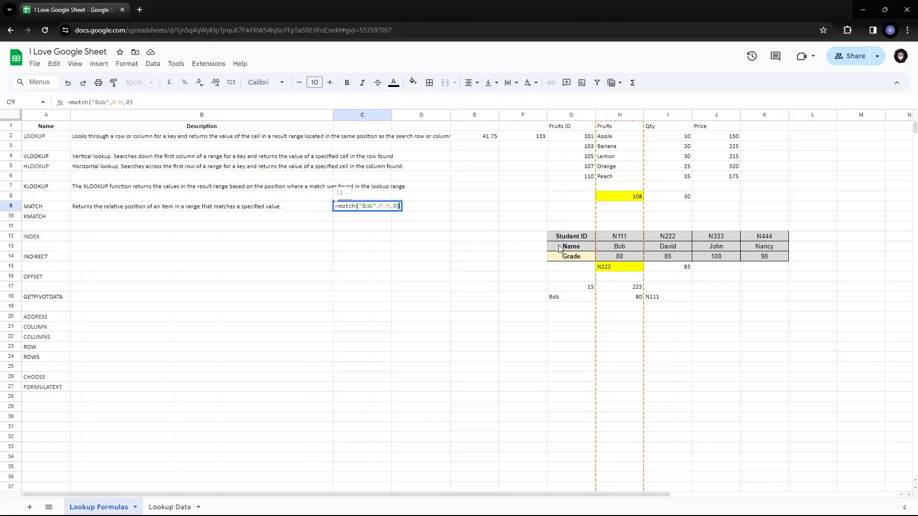
left_click(396, 206)
key("Delete")
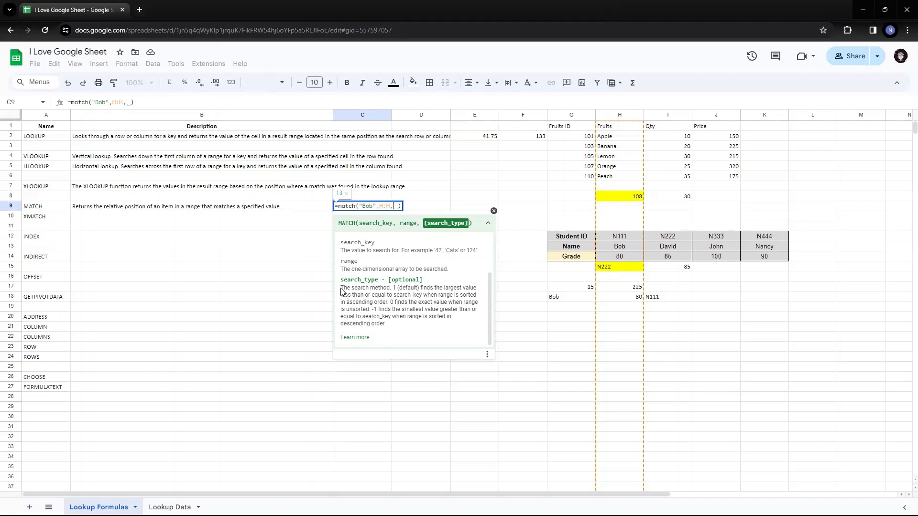
left_click_drag(340, 288, 403, 329)
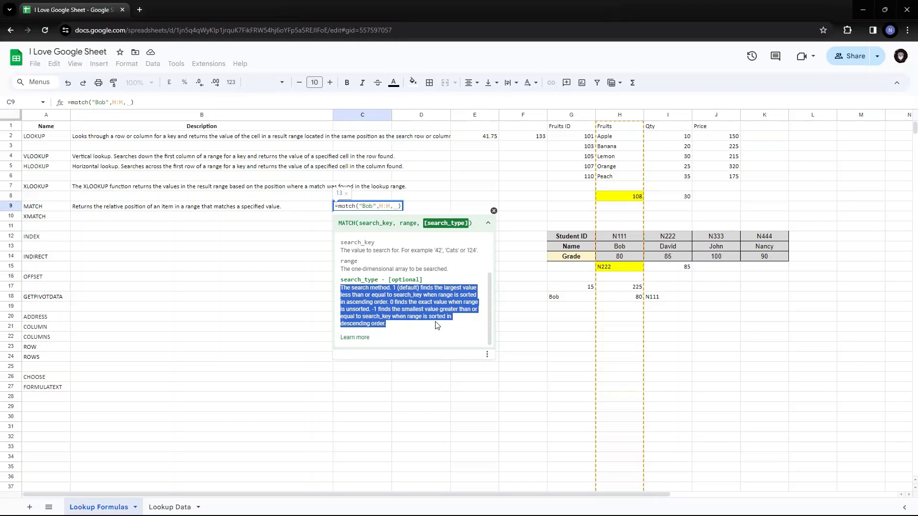
type("0")
key("Return")
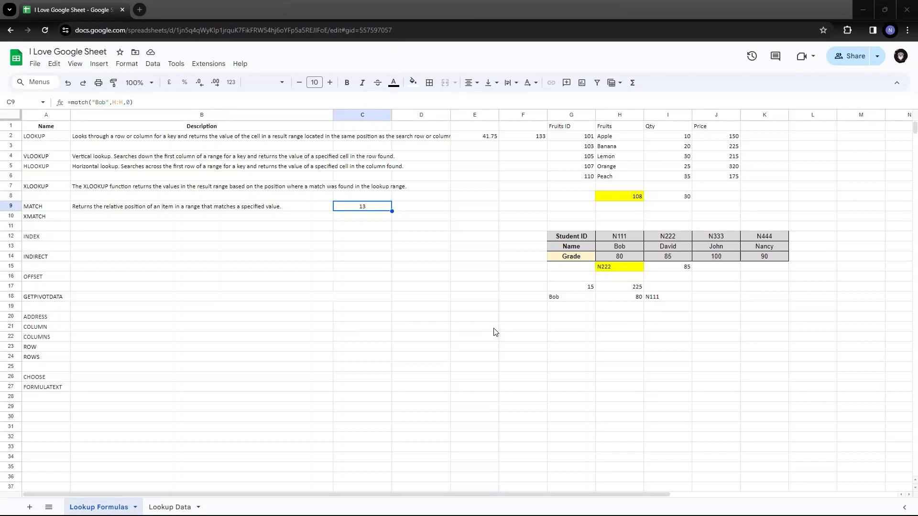
Step: Enter the XMATCH description "returns the relative position of an item in an array or range that matches a specified value" in B10
left_click(197, 218)
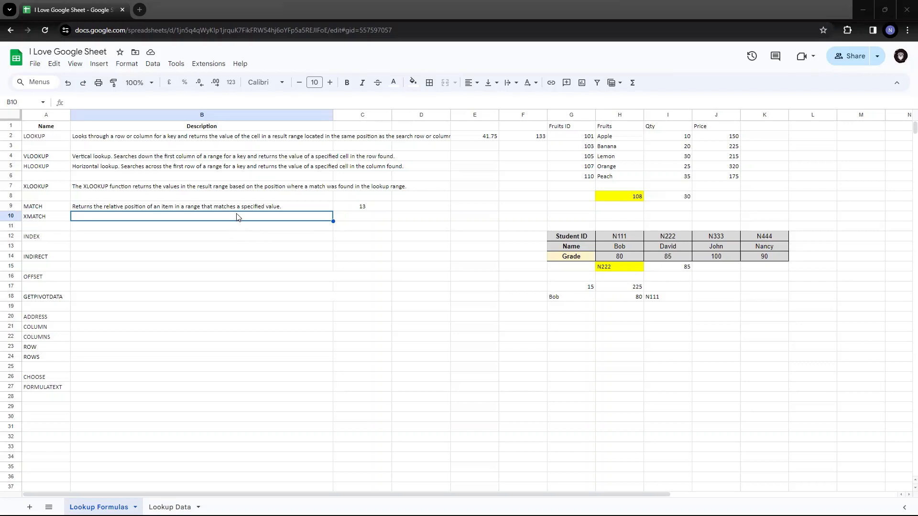
type("returns the relative position of an item in an array or range that matches a specified value")
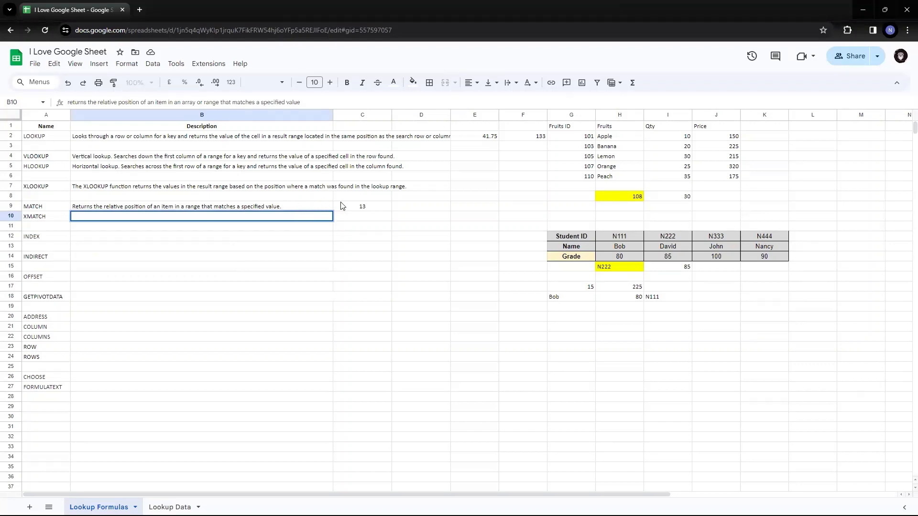
key("Return")
key("Up")
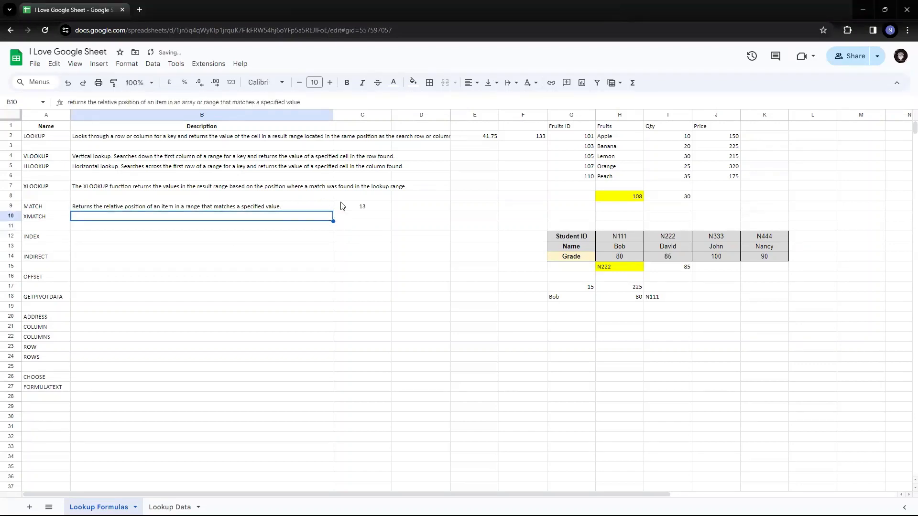
Step: Set the text colour of the XMATCH description in B10 to black
left_click(391, 90)
left_click(398, 116)
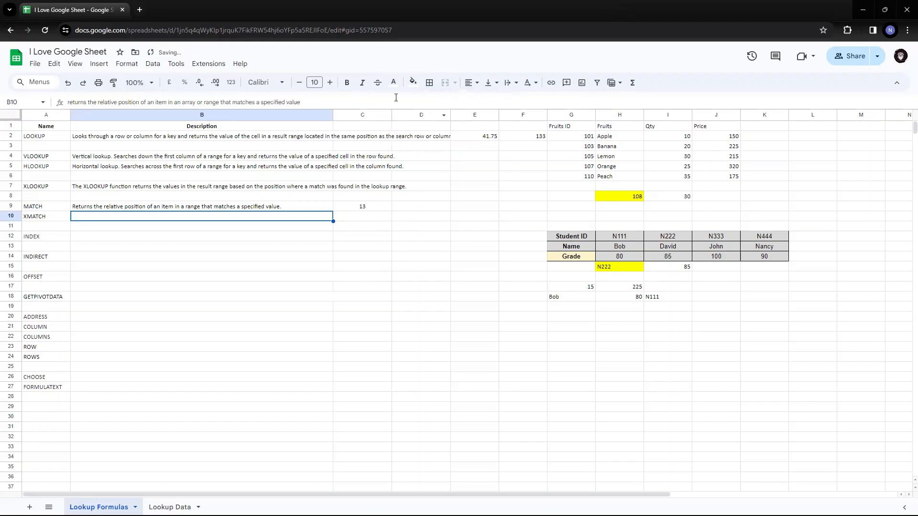
left_click(394, 82)
left_click(398, 115)
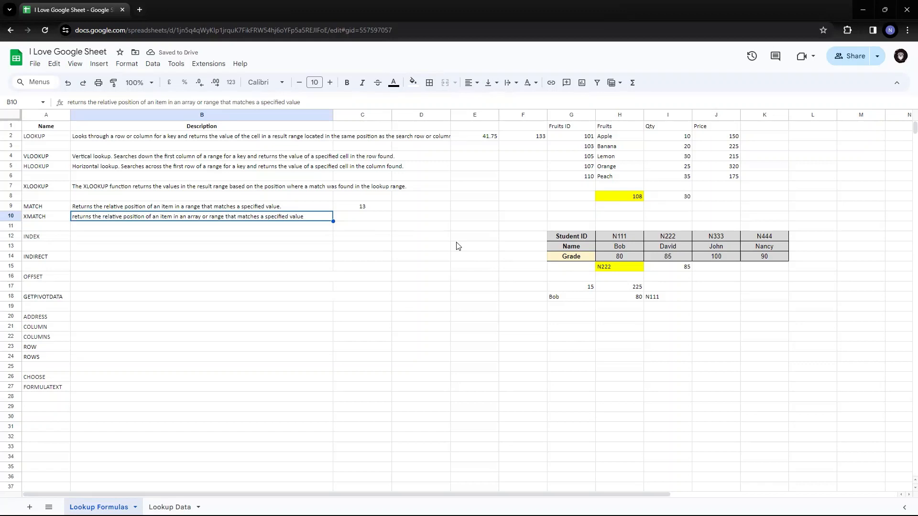
Step: Compare the MATCH and XMATCH descriptions in B9 and B10, and enter an XMATCH formula without arguments in C10
key("Right")
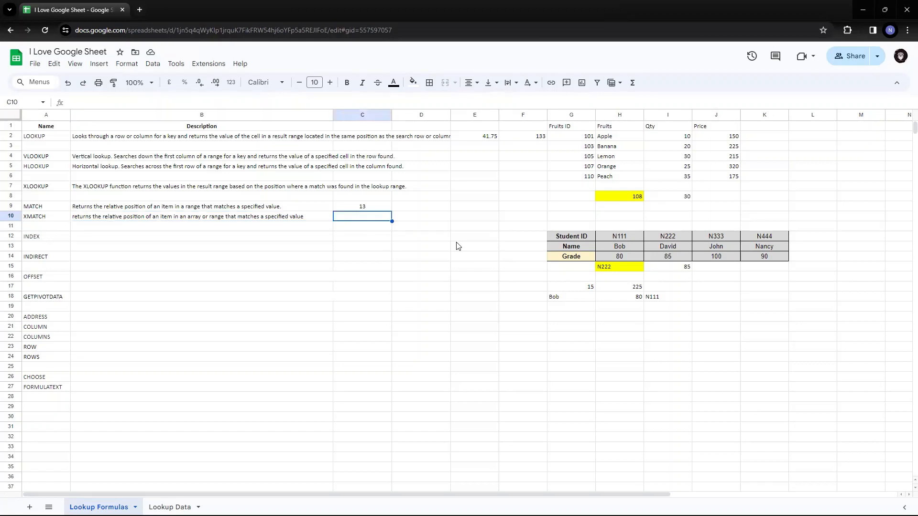
key("Left")
key("Up")
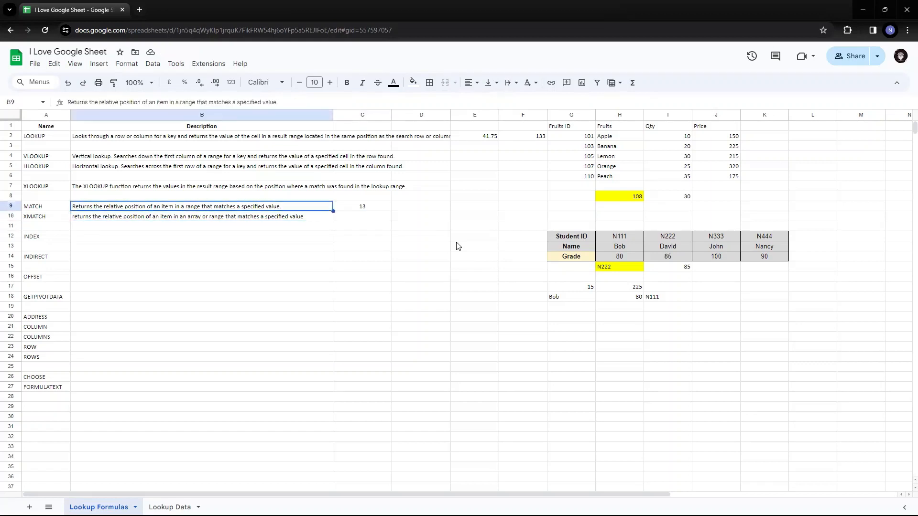
key("Right")
key("Down")
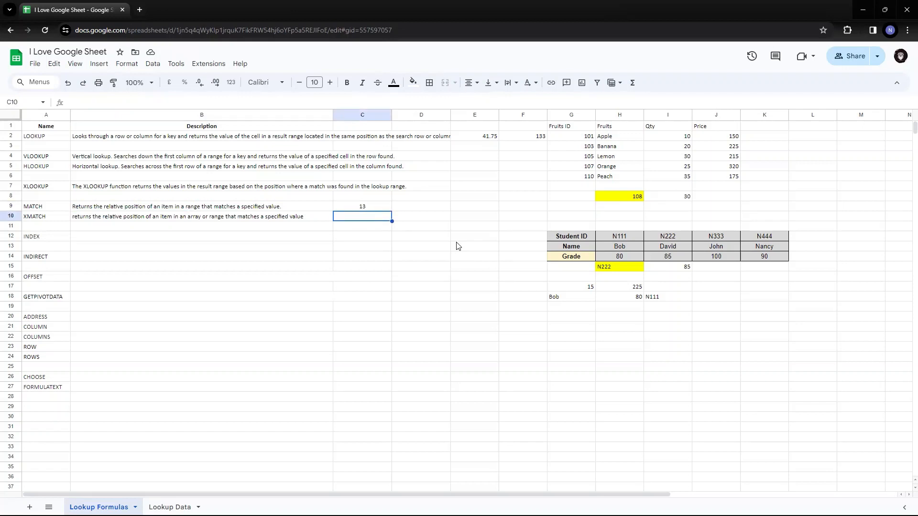
type("=xm")
type("atch")
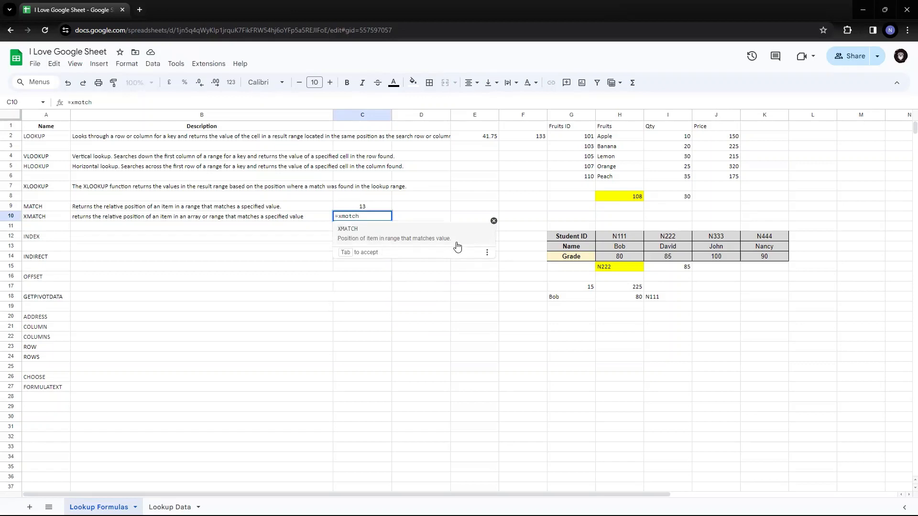
type("(")
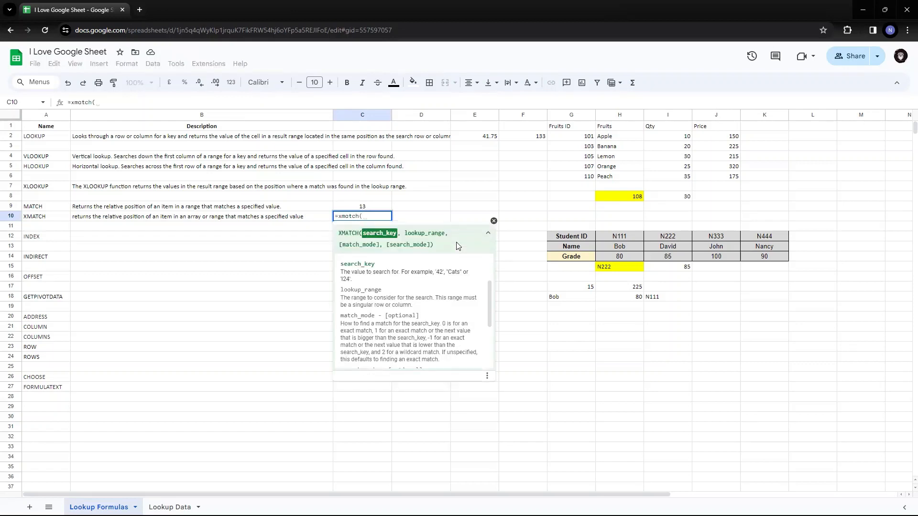
key("Return")
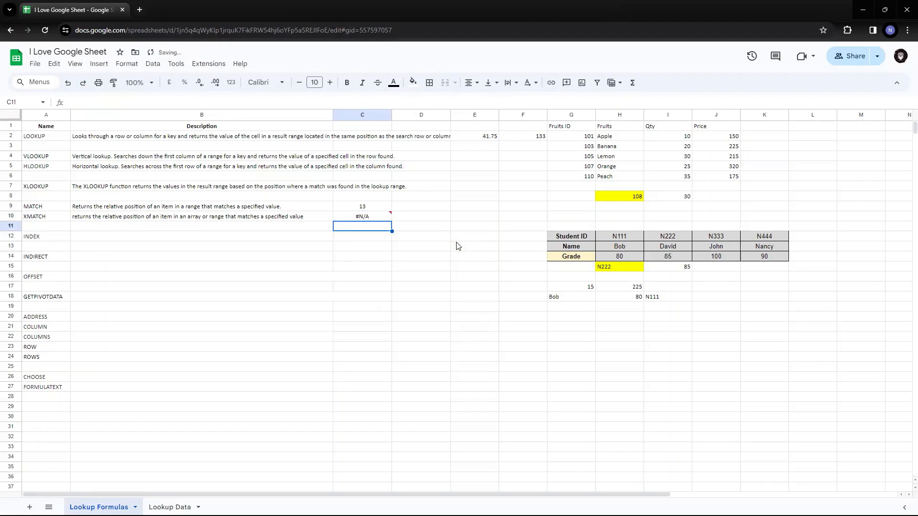
Step: Add "Lemon" as search key and column H as lookup range to the XMATCH formula in C10
left_click(379, 216)
key("Return")
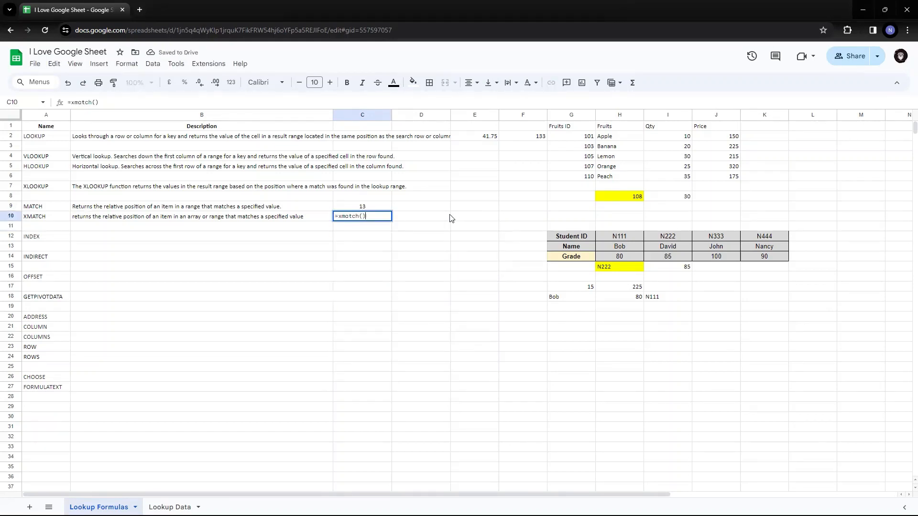
key("BackSpace")
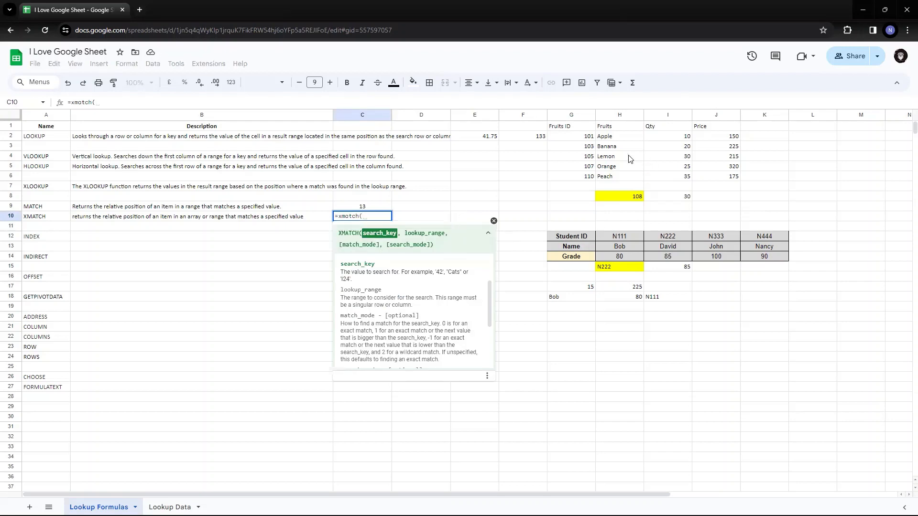
type("\"")
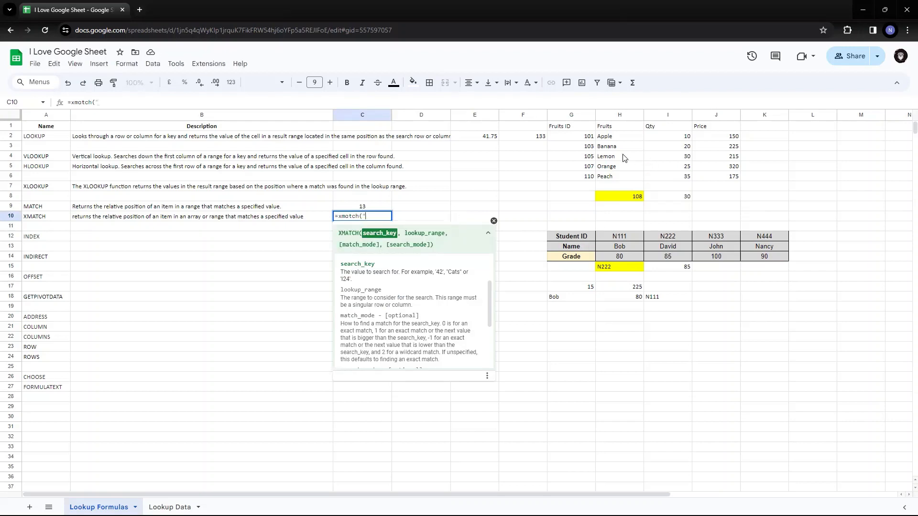
type("Lemon\",")
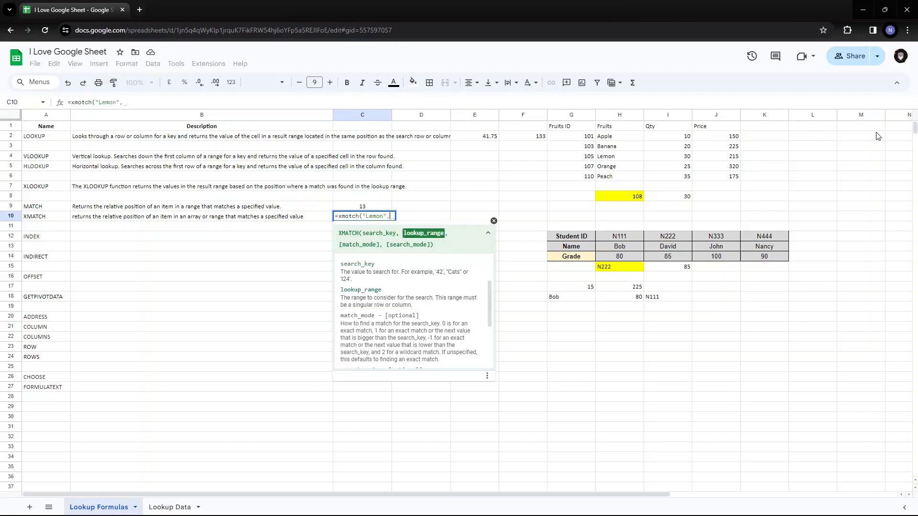
left_click(625, 119)
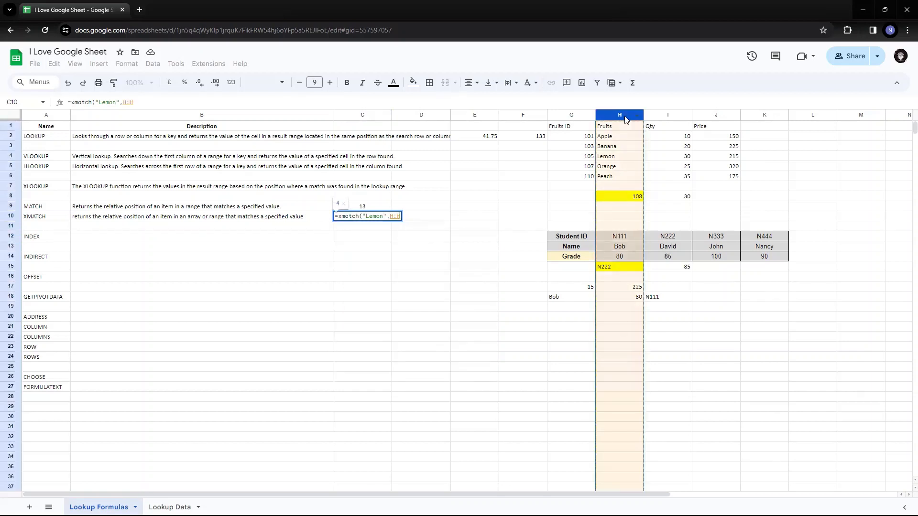
Step: Examine the help on XMATCH's optional match mode and search mode arguments, highlighting the search mode explanation
type(",")
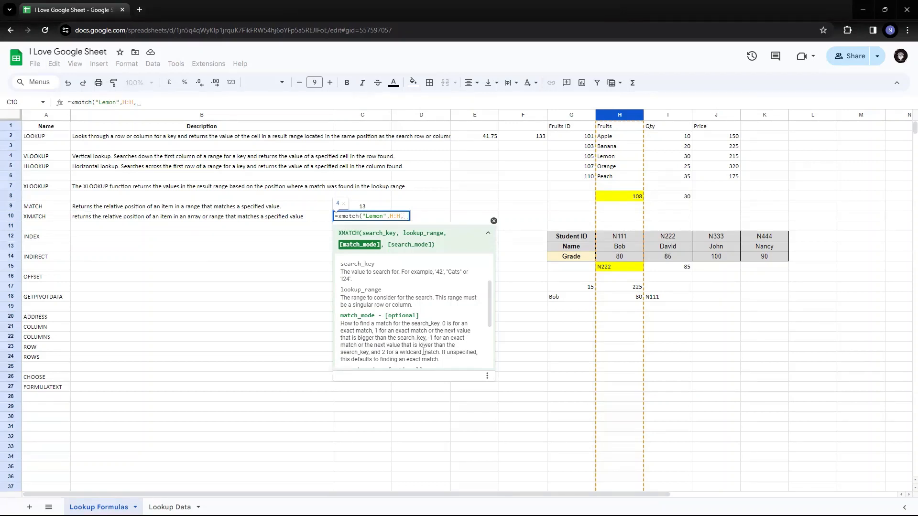
scroll(464, 335, "down", 3)
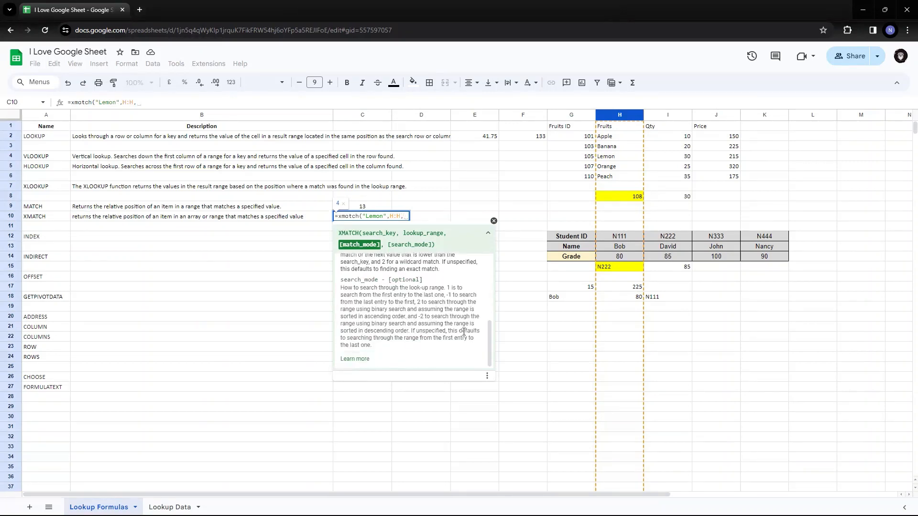
scroll(464, 331, "up", 1)
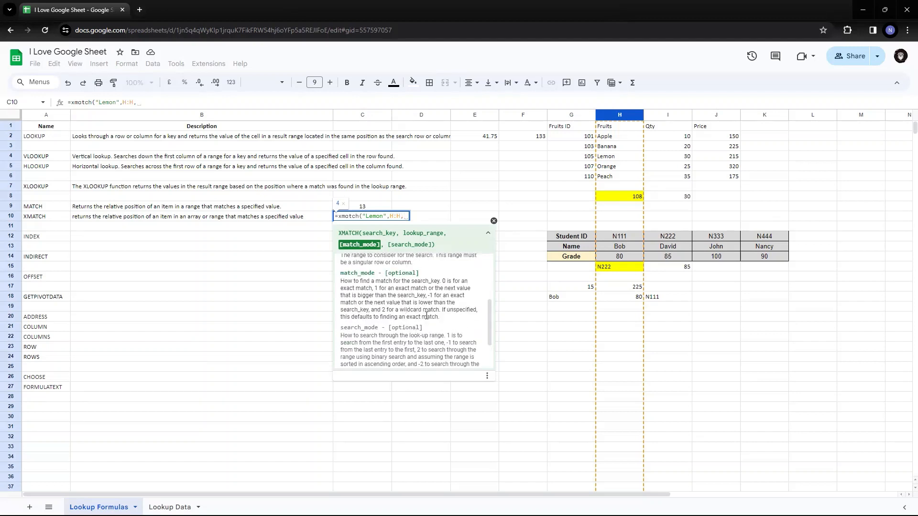
scroll(449, 333, "down", 2)
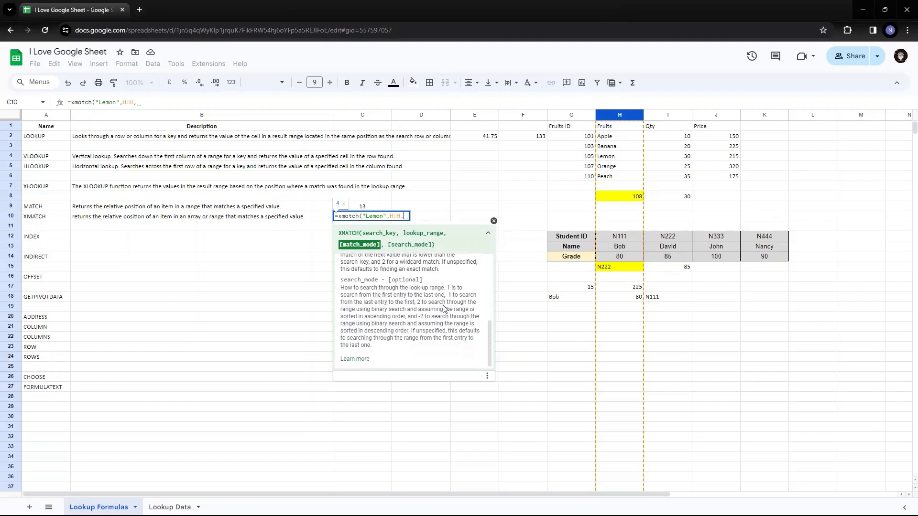
scroll(443, 308, "up", 1)
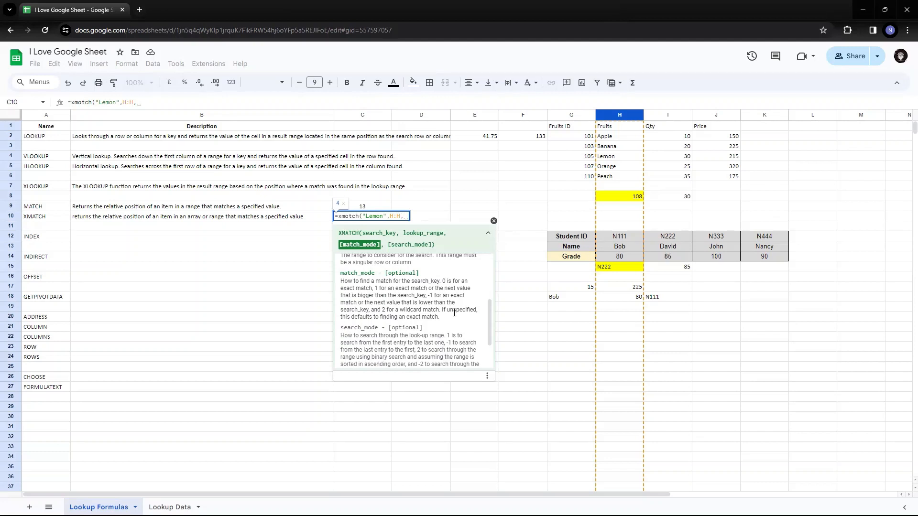
scroll(454, 313, "down", 2)
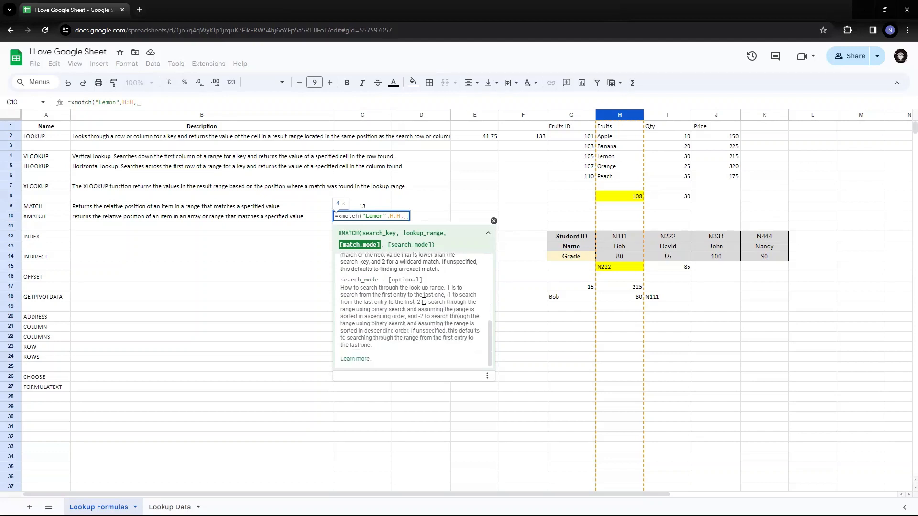
left_click_drag(421, 303, 456, 349)
scroll(455, 330, "up", 5)
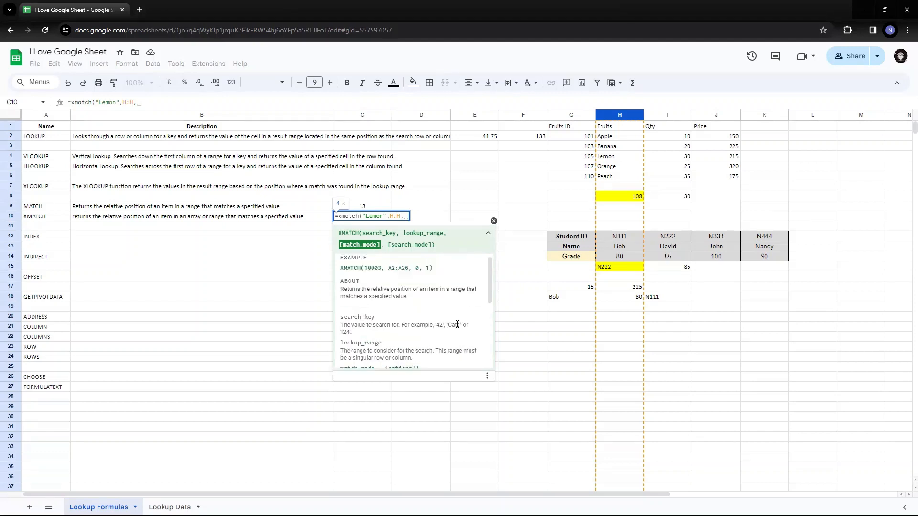
scroll(457, 327, "down", 2)
scroll(457, 327, "down", 1)
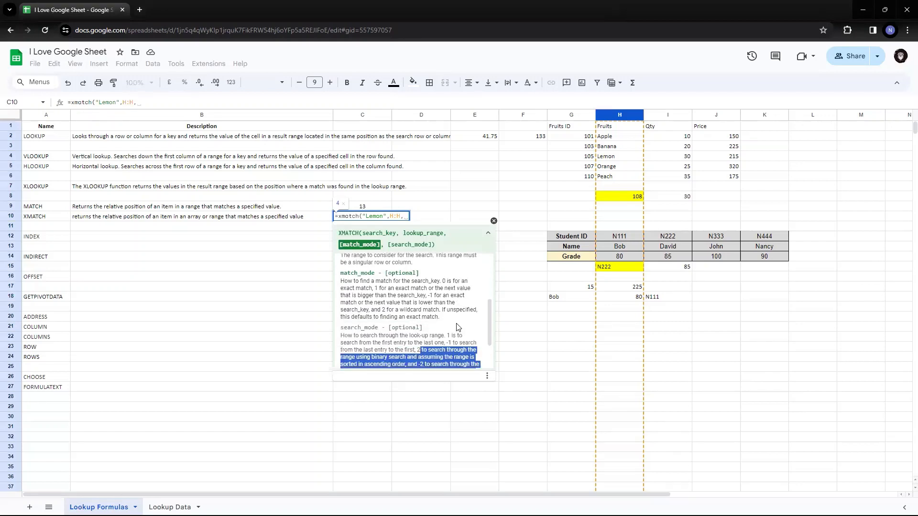
left_click_drag(341, 272, 488, 343)
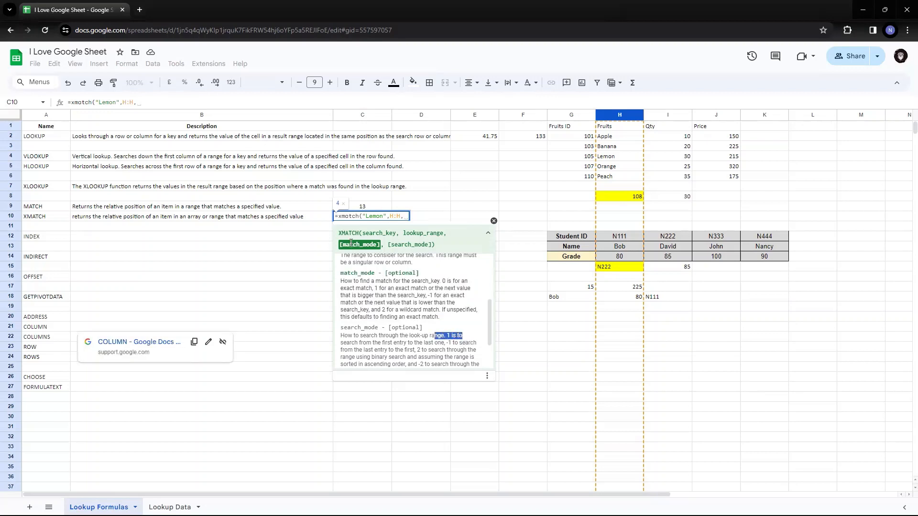
Step: Complete the C10 formula as =xmatch("Lemon",H:H), leaving out the match mode and search mode
left_click(405, 217)
key("BackSpace")
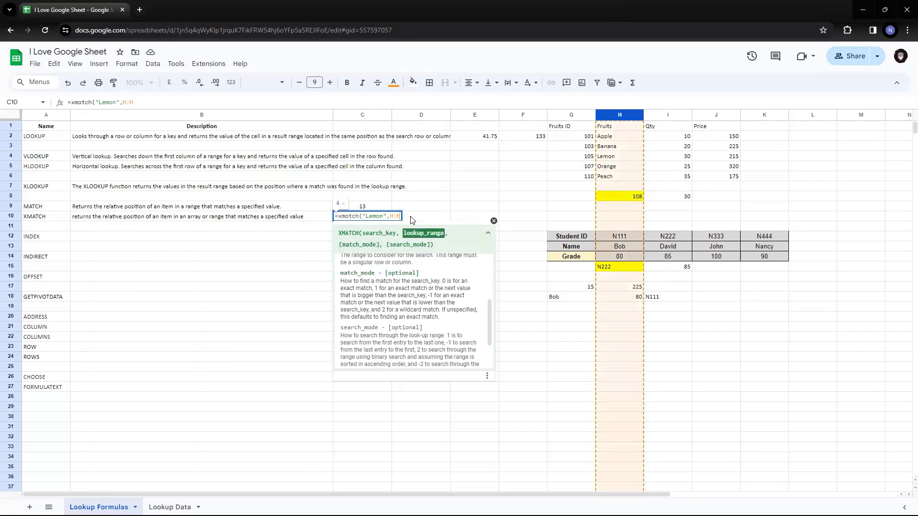
type(")")
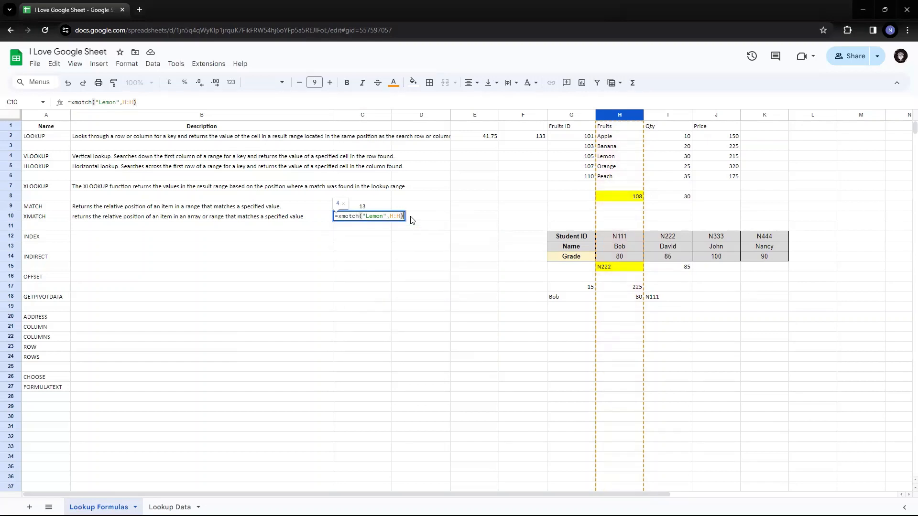
key("Return")
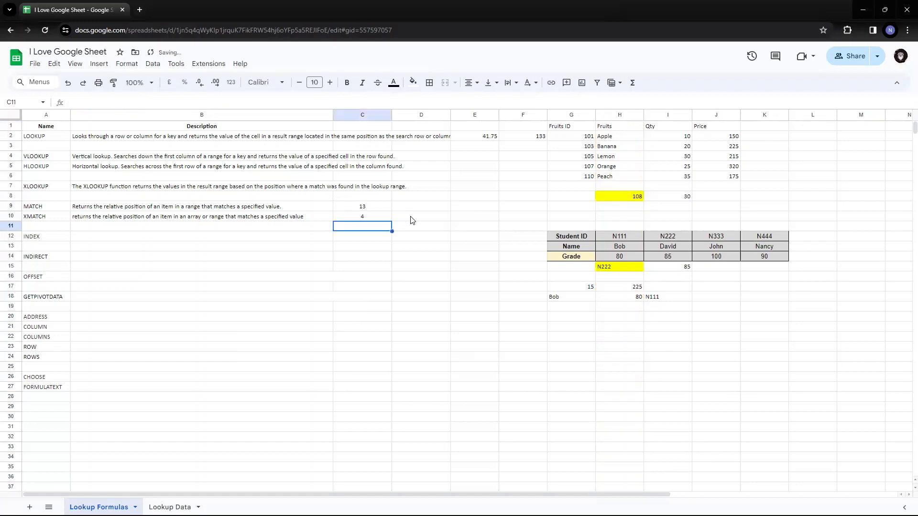
key("Up")
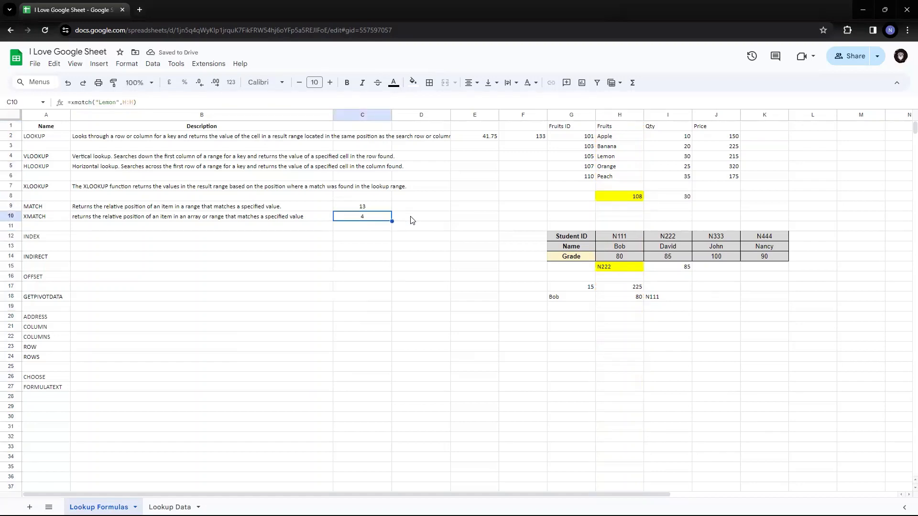
Step: Check Lemon's position in column H by going through the fruit cells from H1 to H4
left_click(613, 157)
left_click(614, 125)
left_click(615, 137)
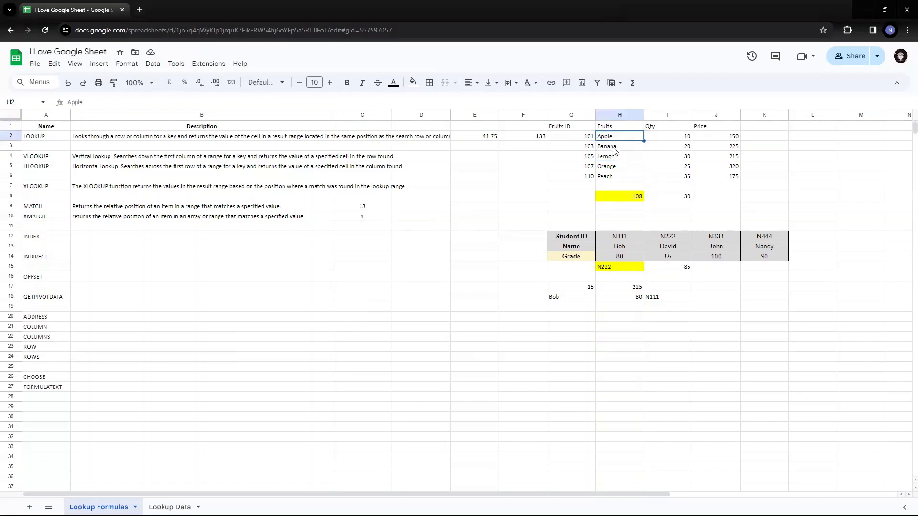
left_click(613, 149)
left_click(614, 158)
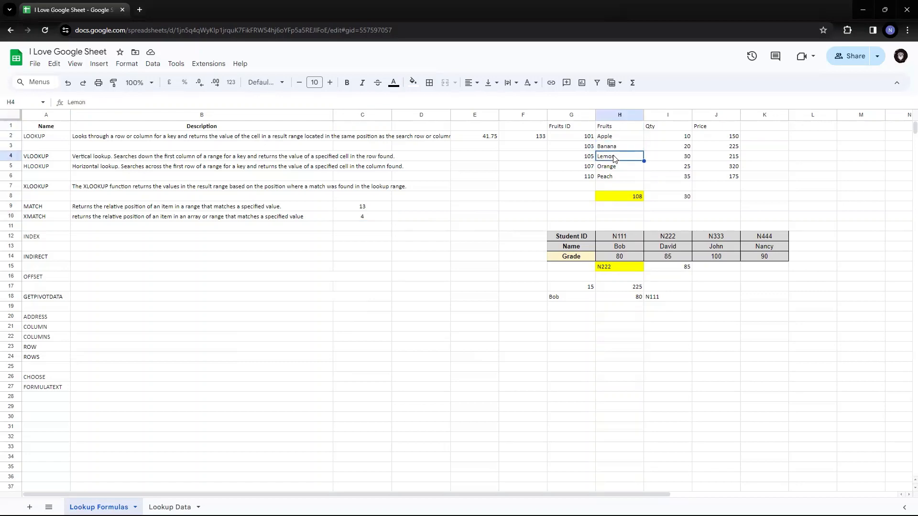
Step: Add match mode 0 for an exact match to the XMATCH formula in C10
left_click(373, 220)
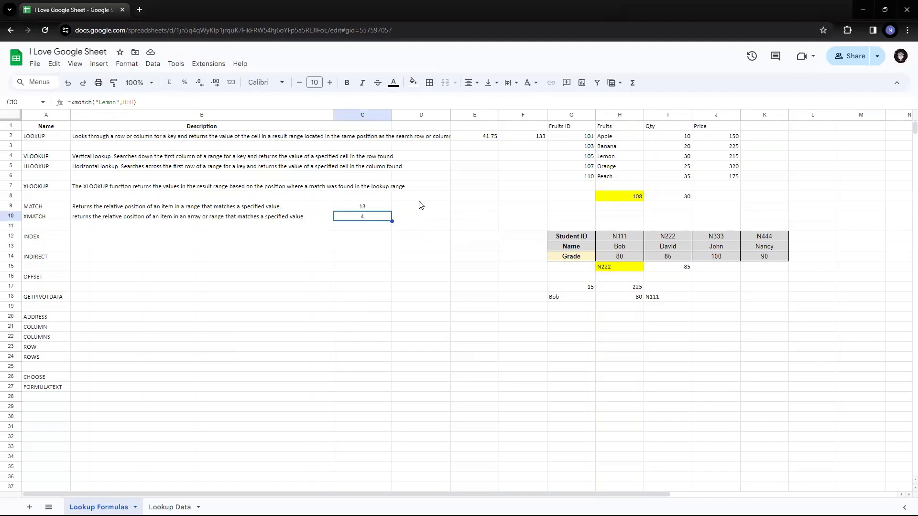
key("F2")
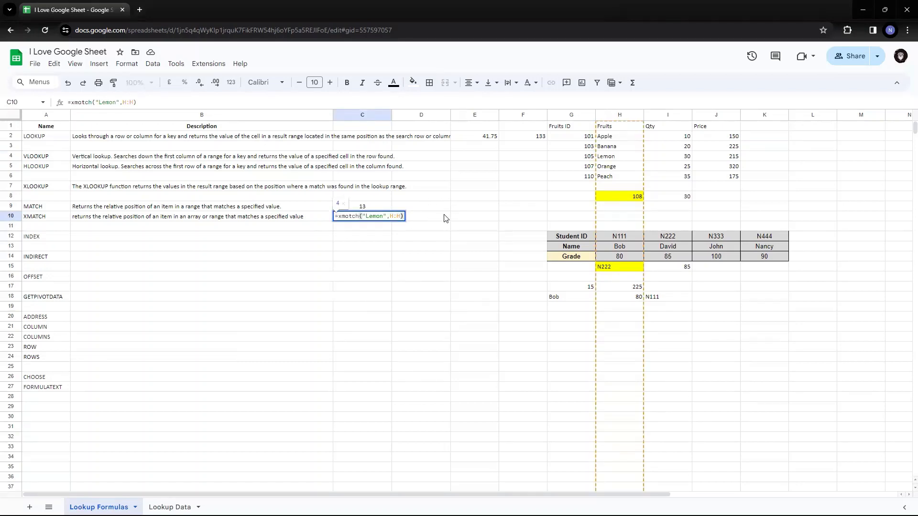
type(",")
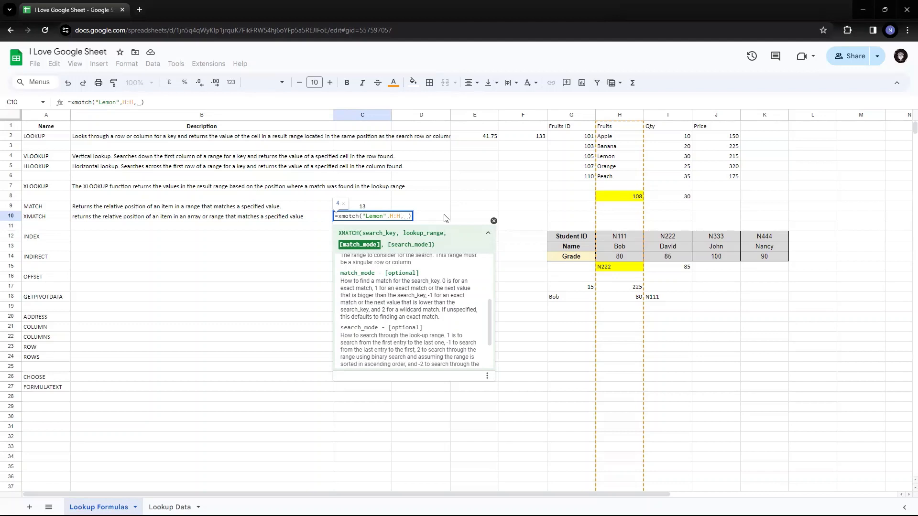
type("0")
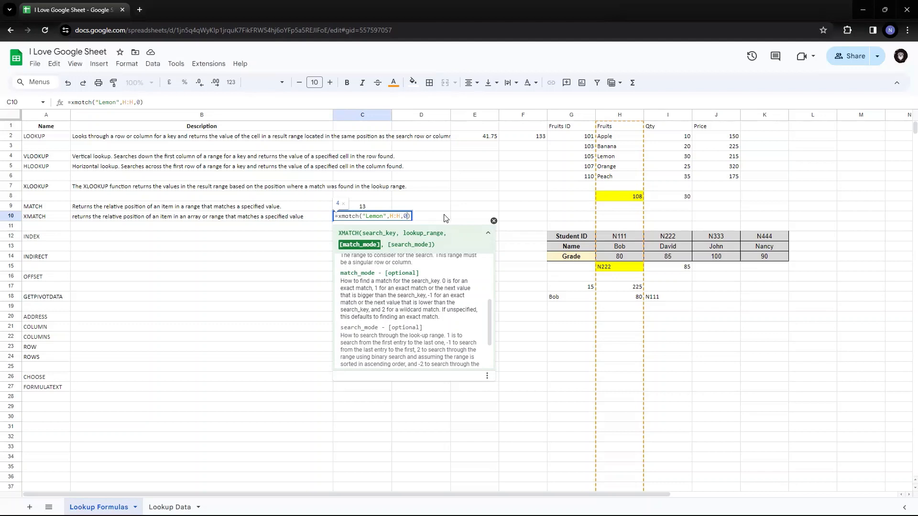
key("Return")
Step: Shorten the search key in the C10 XMATCH formula to "Lemo", keeping the exact match mode
key("Up")
key("Return")
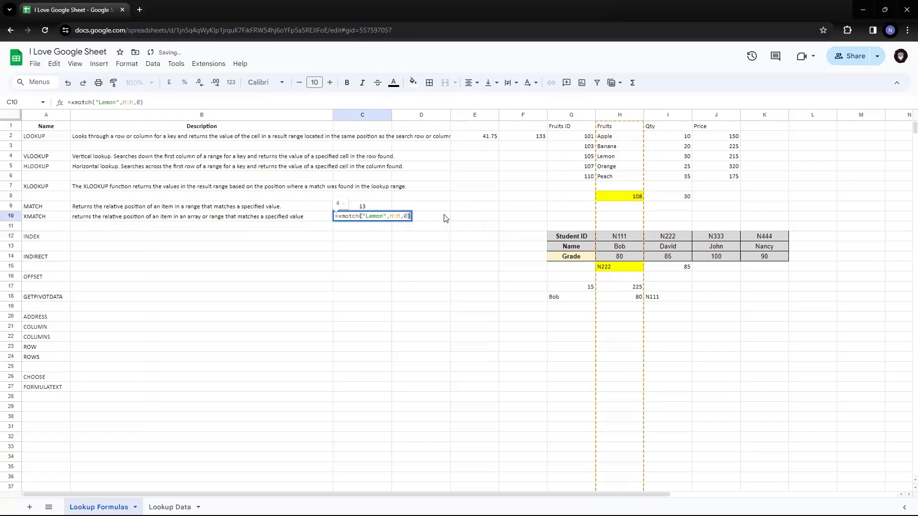
key("Left")
key("Left")
key("Left")
key("Left")
key("Left")
key("Left")
key("Left")
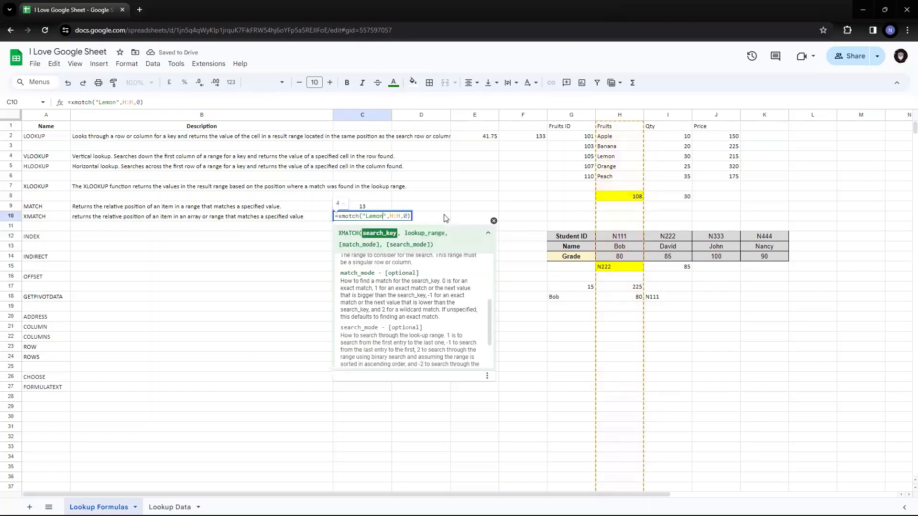
key("BackSpace")
key("Return")
Step: Set the match mode in the C10 XMATCH formula to 1, for an exact match or next larger value
key("Up")
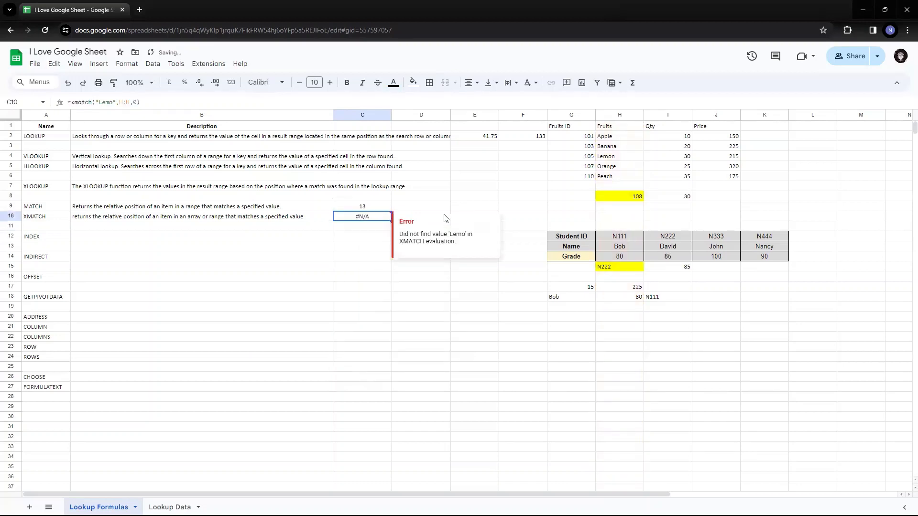
key("F2")
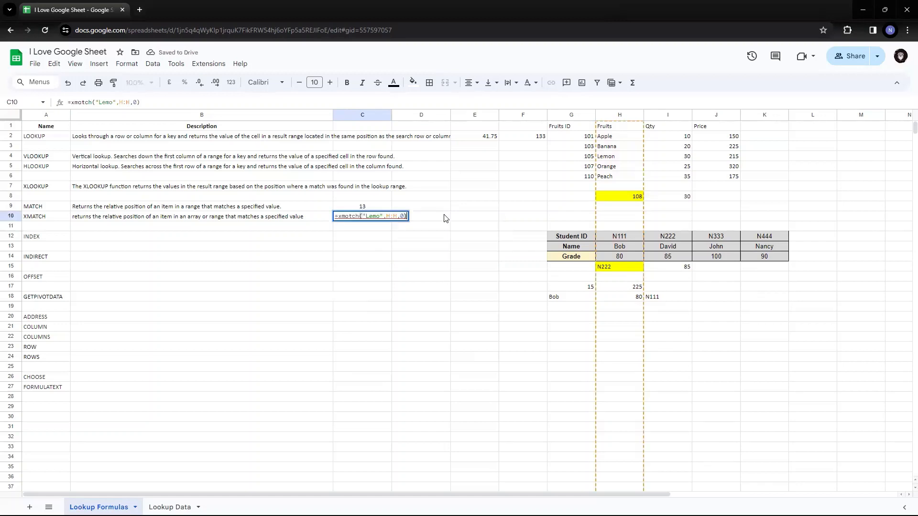
key("Left")
key("BackSpace")
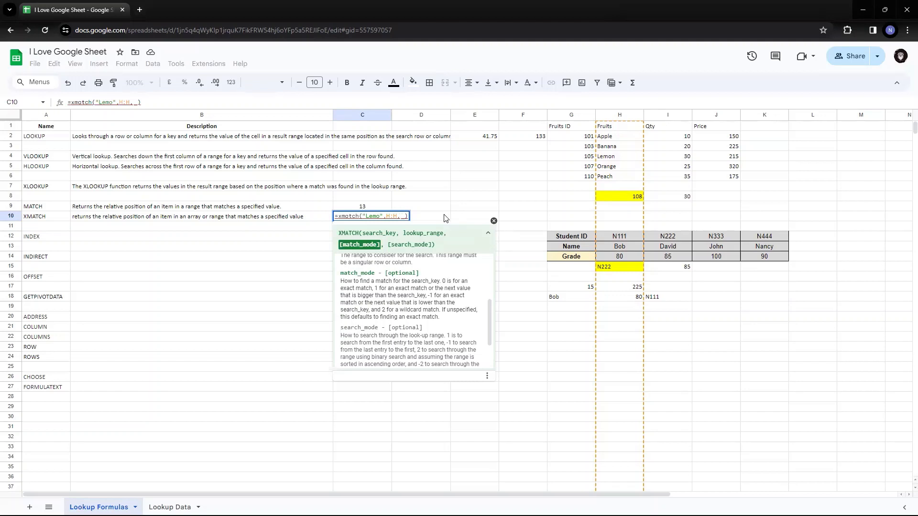
type("1")
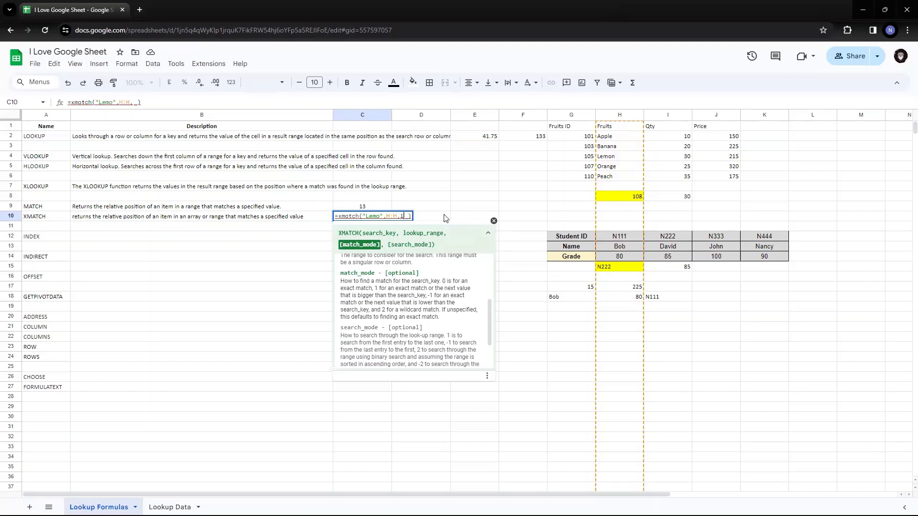
key("Return")
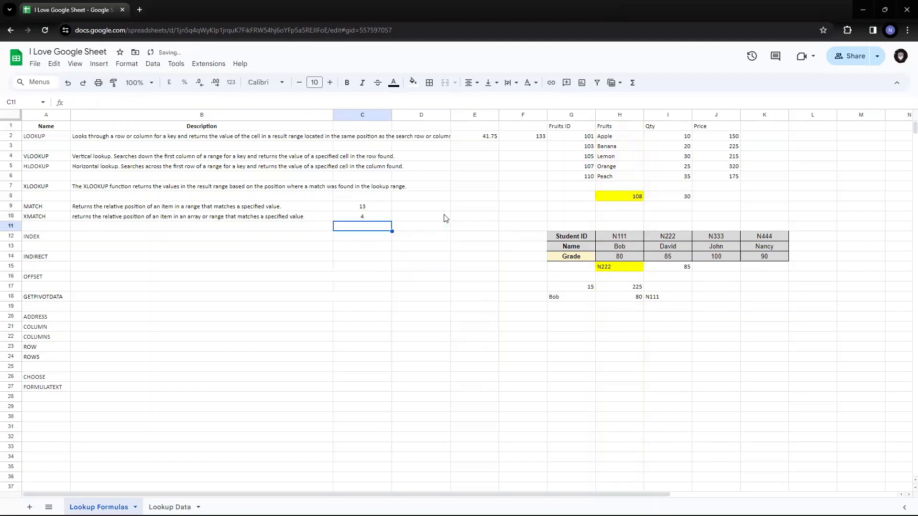
Step: Replace the search key in the C10 XMATCH formula with "kite"
key("Up")
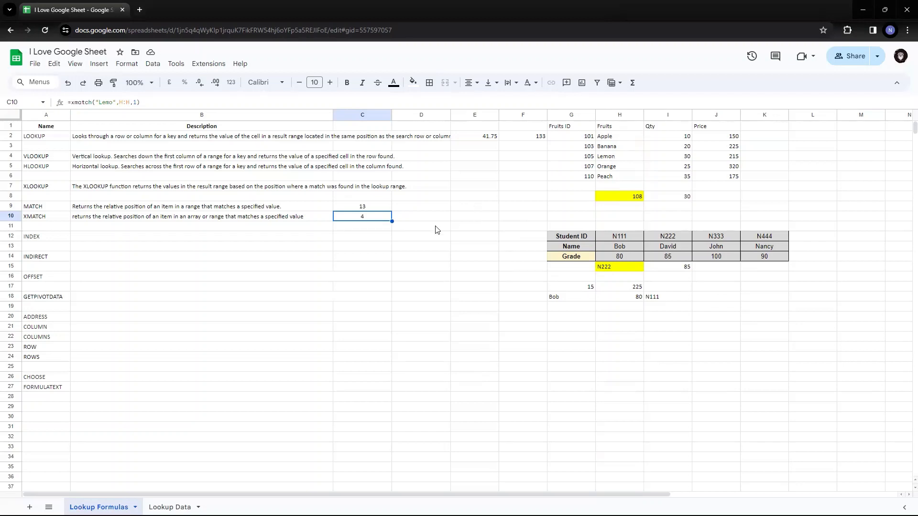
key("F2")
key("Left")
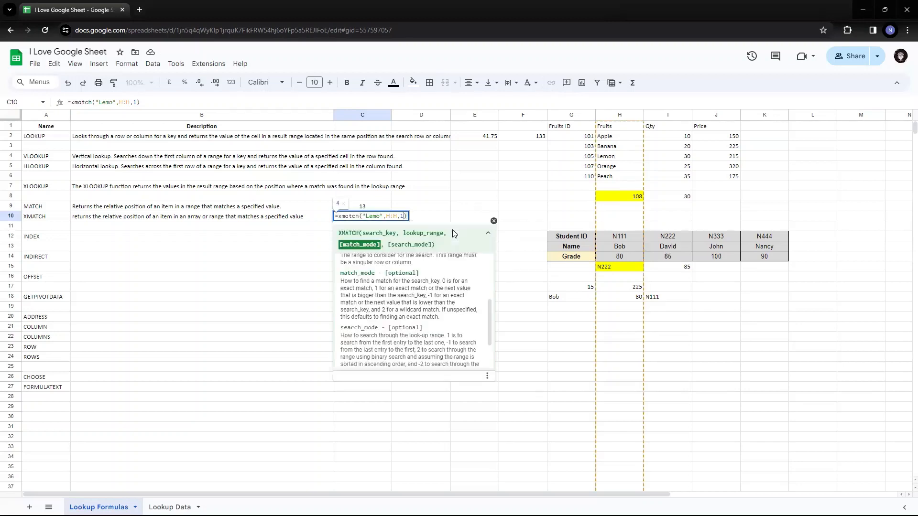
key("Left")
key("Left")
key("Left")
key("Left")
key("Left")
key("Left")
key("BackSpace")
key("BackSpace")
key("BackSpace")
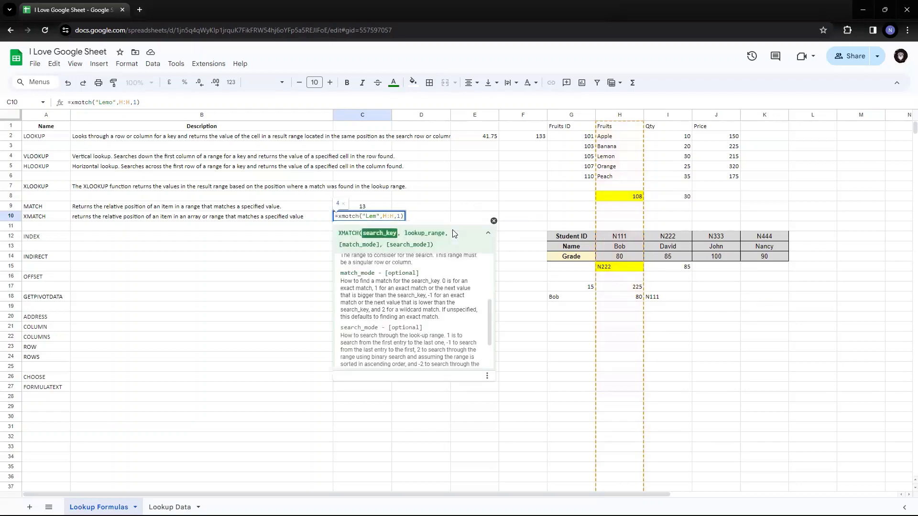
key("BackSpace")
type("kite")
key("Return")
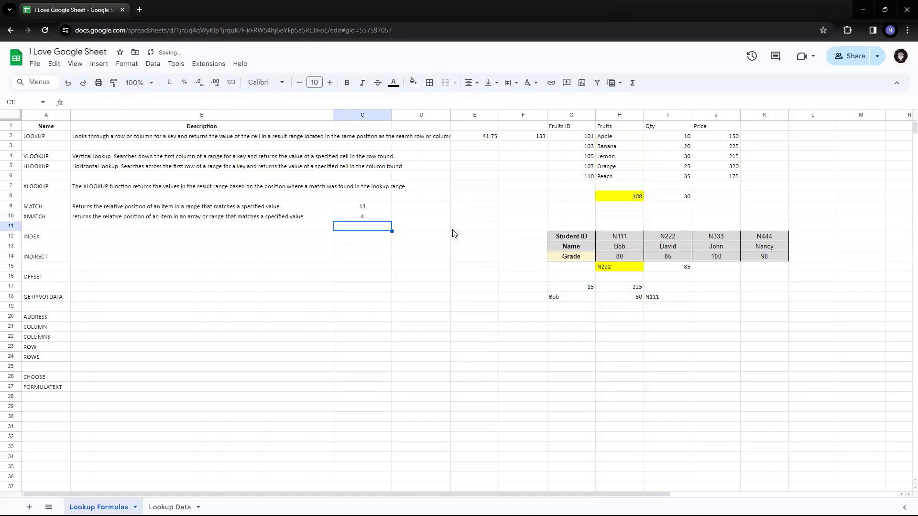
Step: Compare the C10 result with the fruit entries in column H, checking Lemon in H4 and Banana in H3
key("Up")
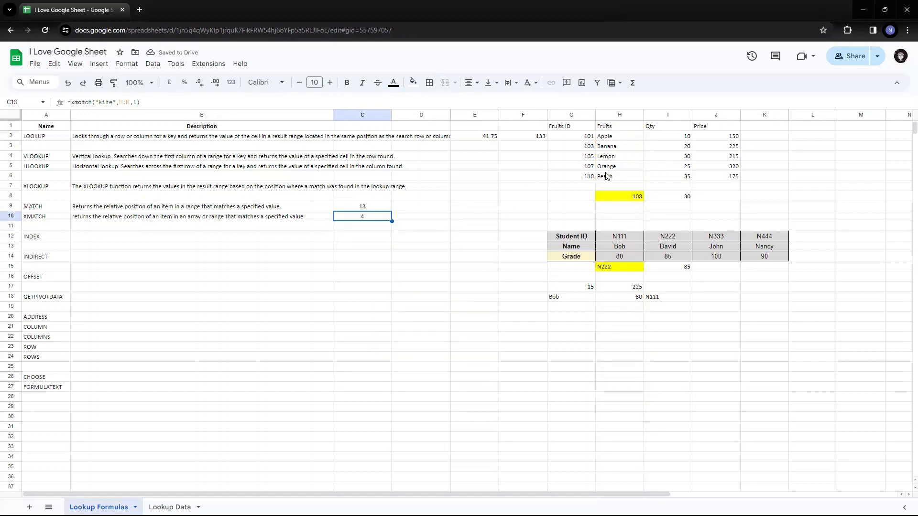
left_click(621, 158)
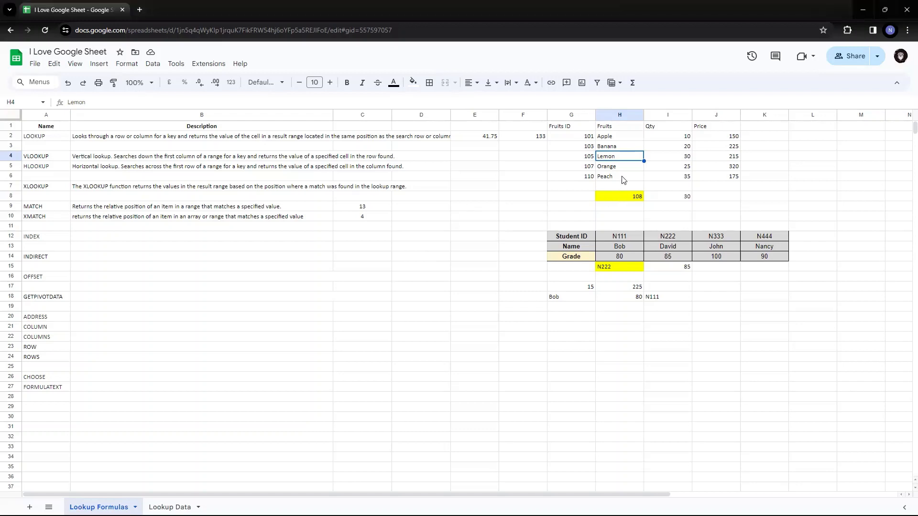
left_click(609, 116)
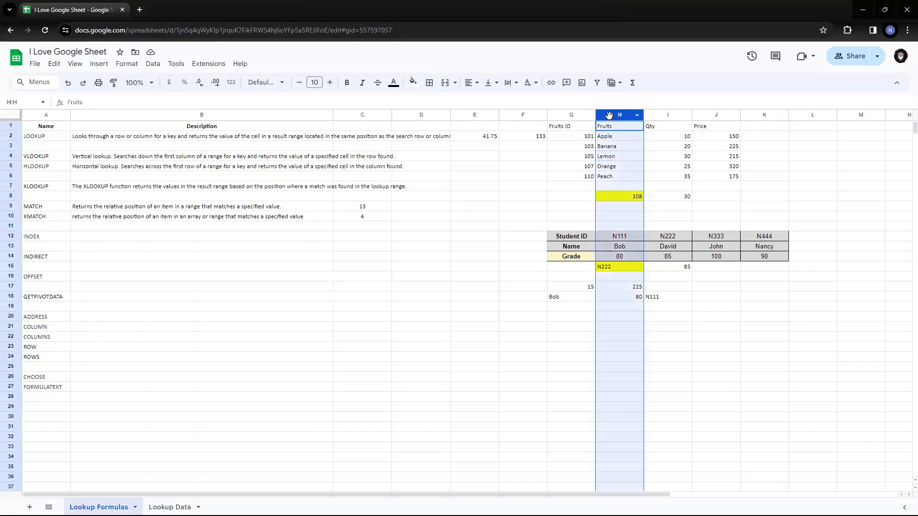
left_click(612, 159)
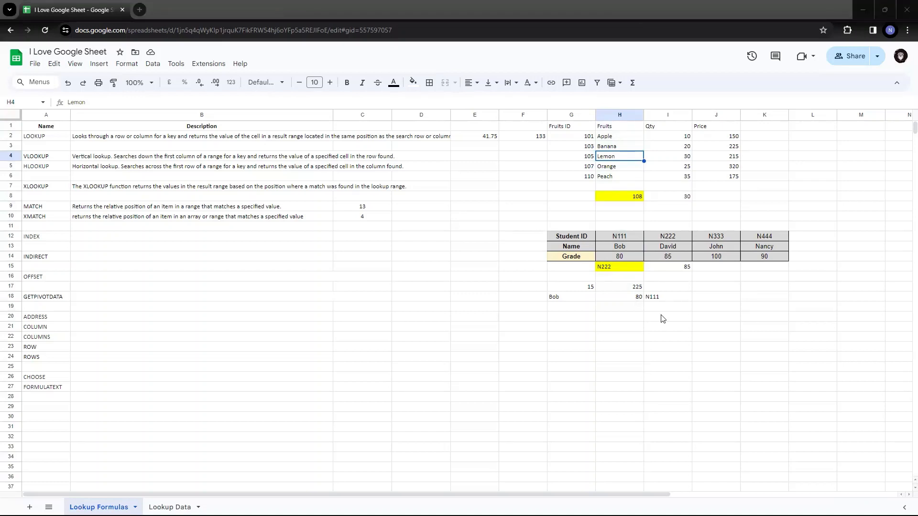
left_click(613, 147)
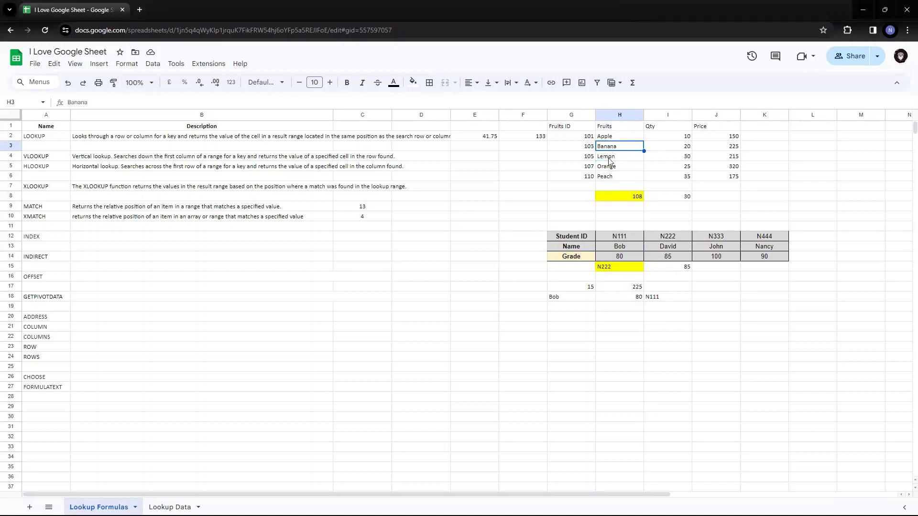
Step: Set the match mode in the C10 XMATCH formula to -1, for an exact match or next lower value
double_click(371, 217)
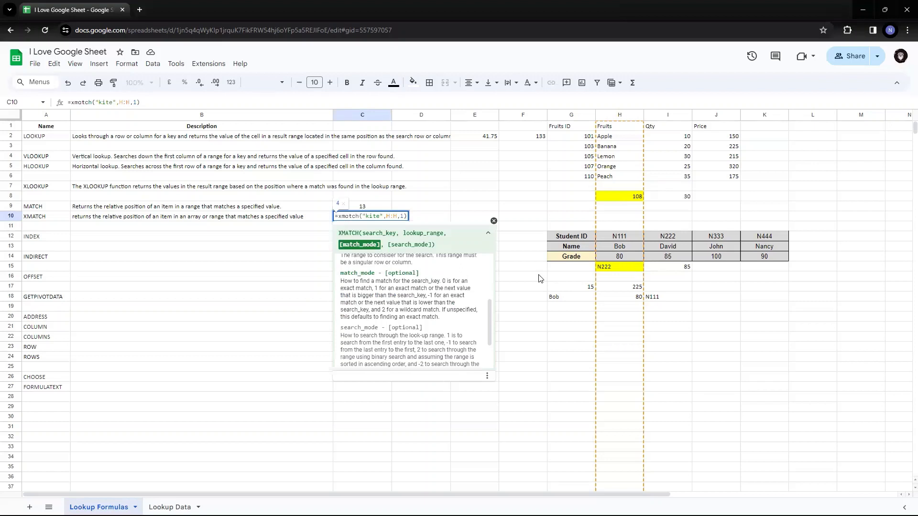
type("-")
key("Return")
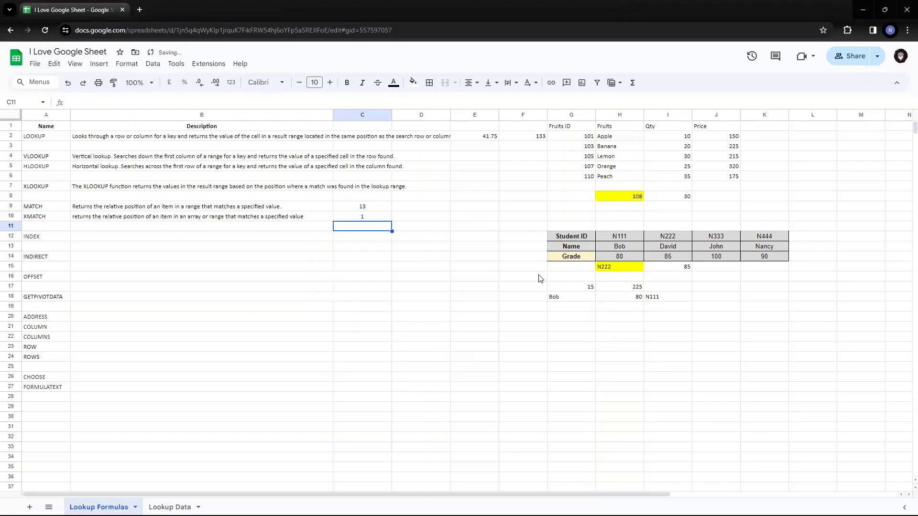
key("Up")
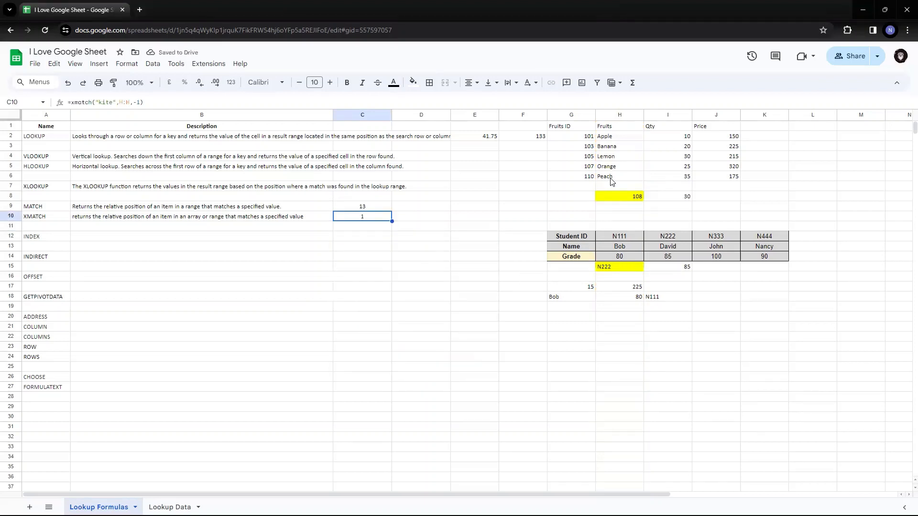
key("F2")
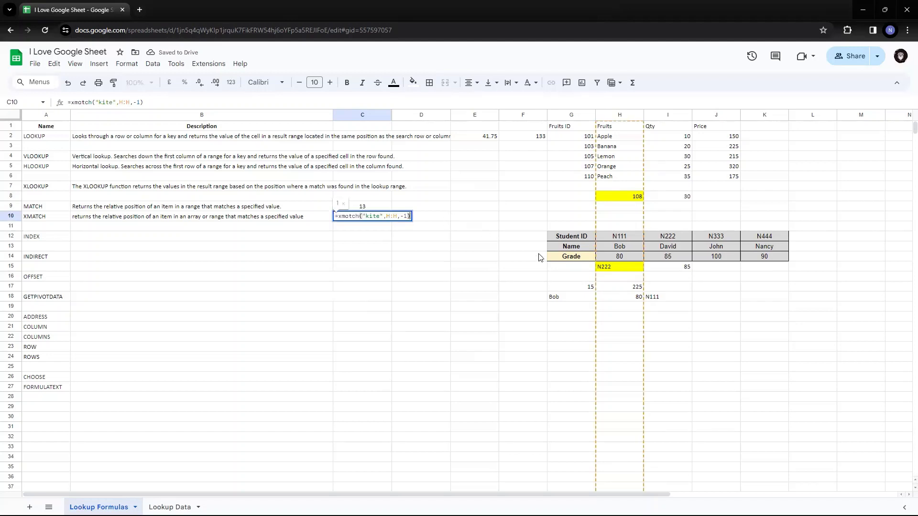
key("ctrl+Return")
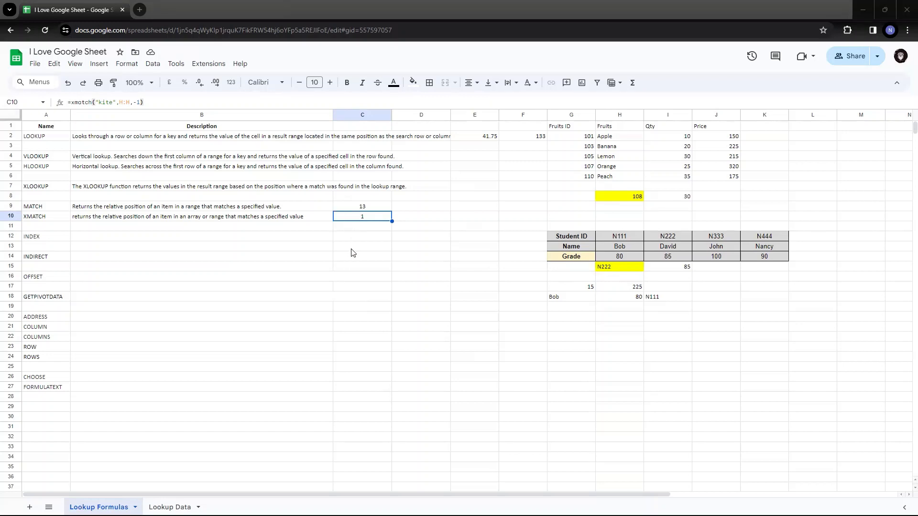
Step: Replace the search key in the C10 XMATCH formula with the wildcard text "Lem?n"
double_click(369, 218)
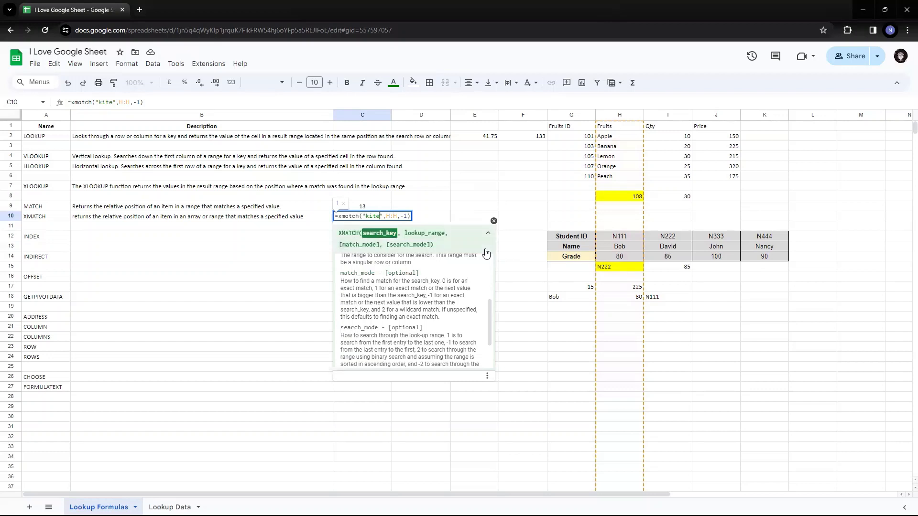
key("BackSpace")
key("BackSpace")
key("BackSpace")
key("BackSpace")
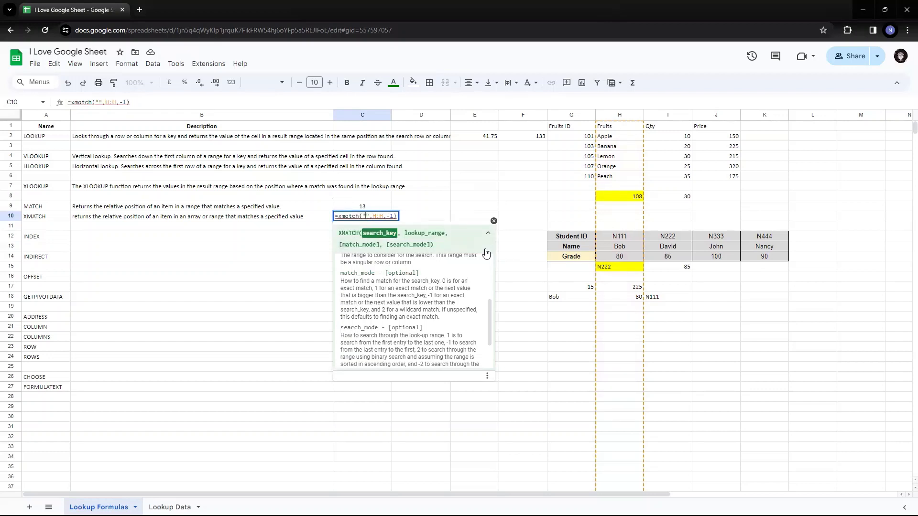
type("Lemon")
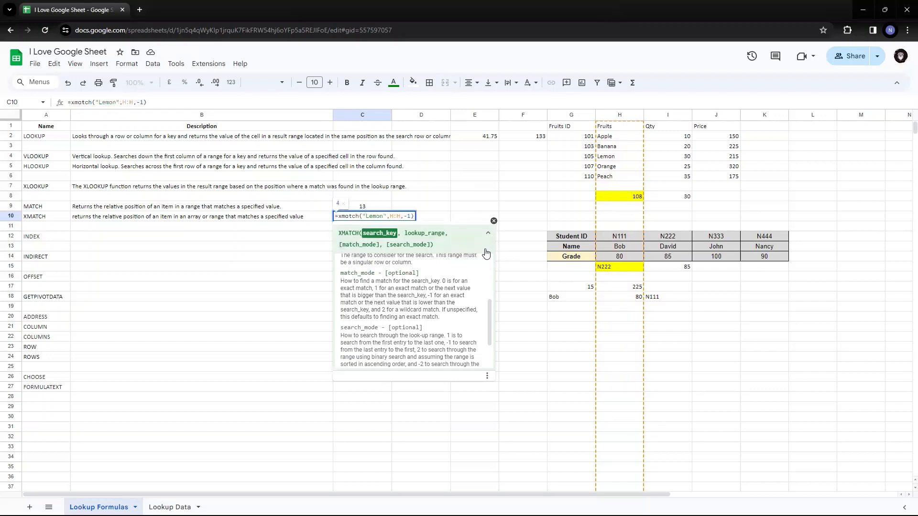
key("Left")
key("BackSpace")
type("?")
key("Return")
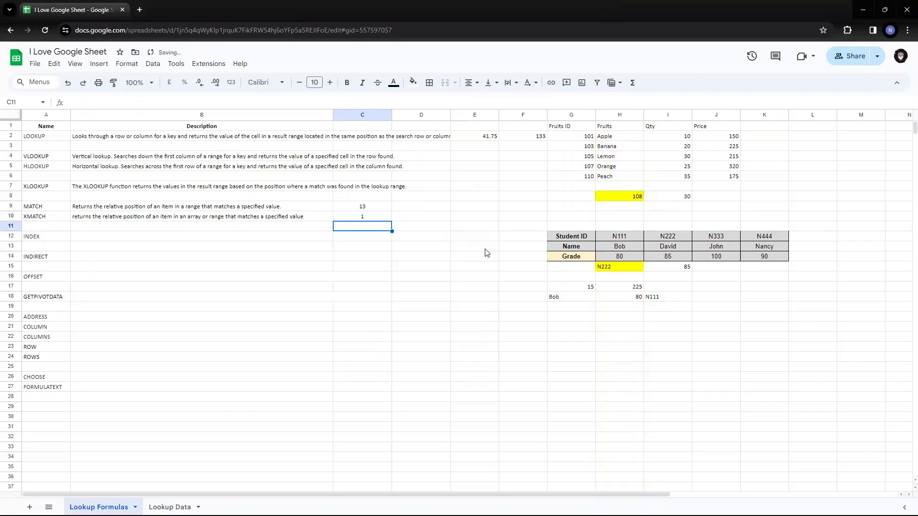
Step: Set the match mode in the C10 XMATCH formula to 2 for a wildcard match
key("Up")
key("Return")
key("Left")
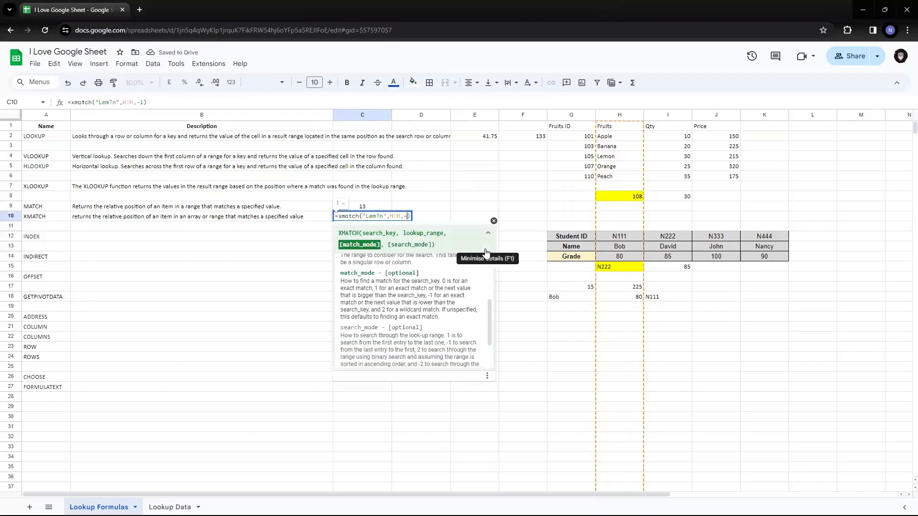
key("BackSpace")
key("BackSpace")
type("2")
key("Return")
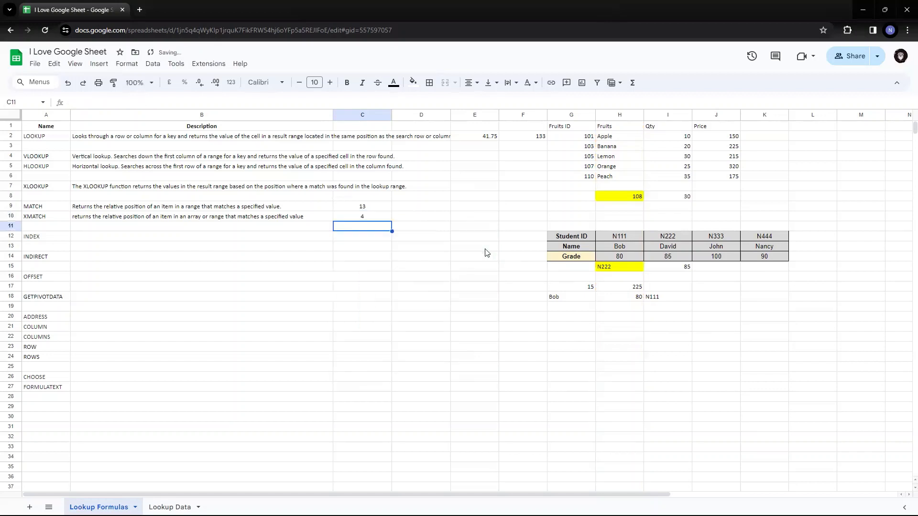
Step: Change the search key in the C10 XMATCH formula to the wildcard text "Lem*"
key("Up")
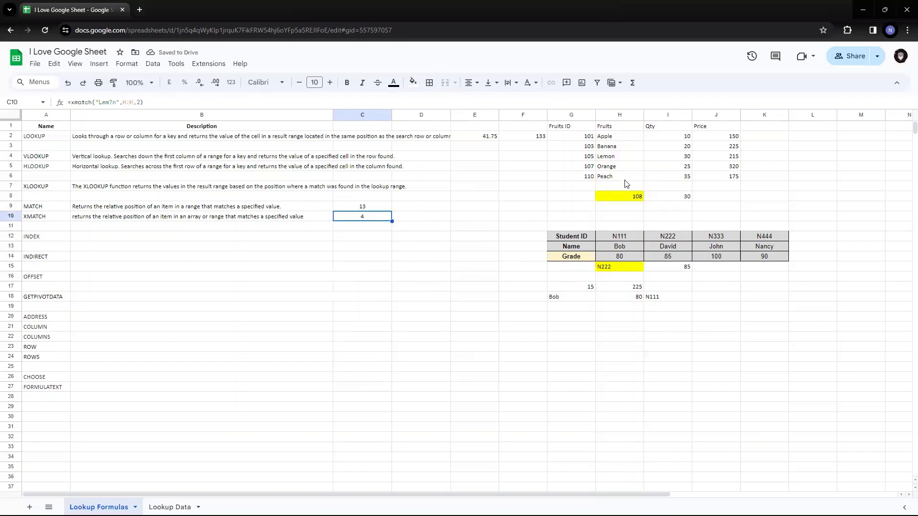
key("Return")
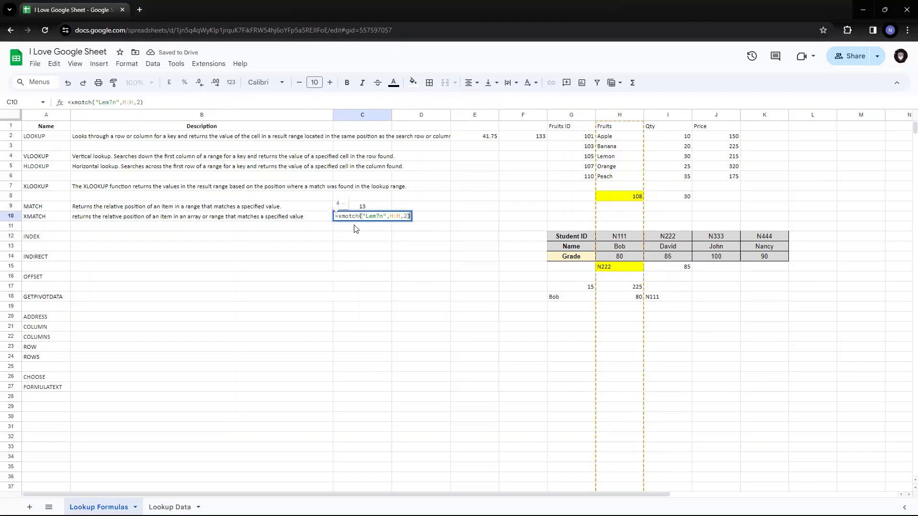
key("Left")
key("Left")
key("Left")
key("Left")
key("Left")
key("Left")
key("Left")
key("Left")
key("Left")
key("Left")
key("Left")
key("Left")
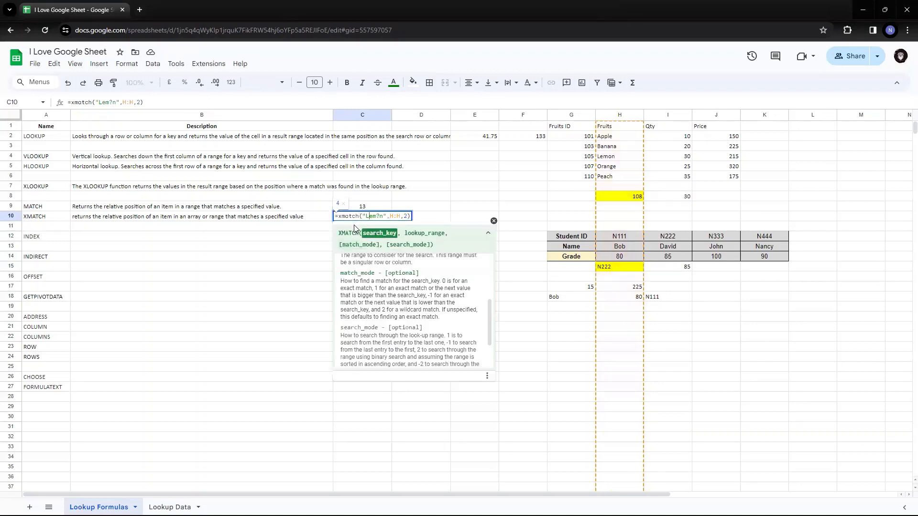
key("shift+Right")
type("*")
key("Return")
key("Up")
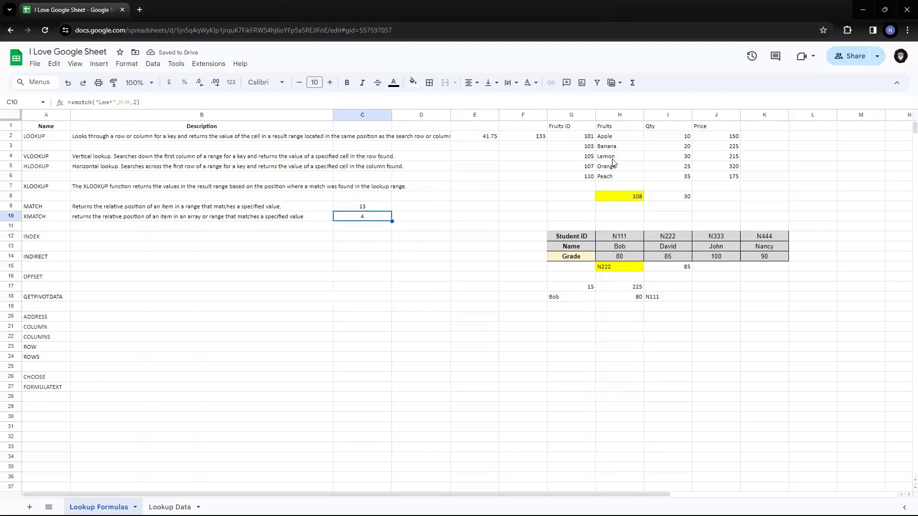
Step: Change the search key in the C10 XMATCH formula to "*mon", with the wildcard ahead of the text
key("F2")
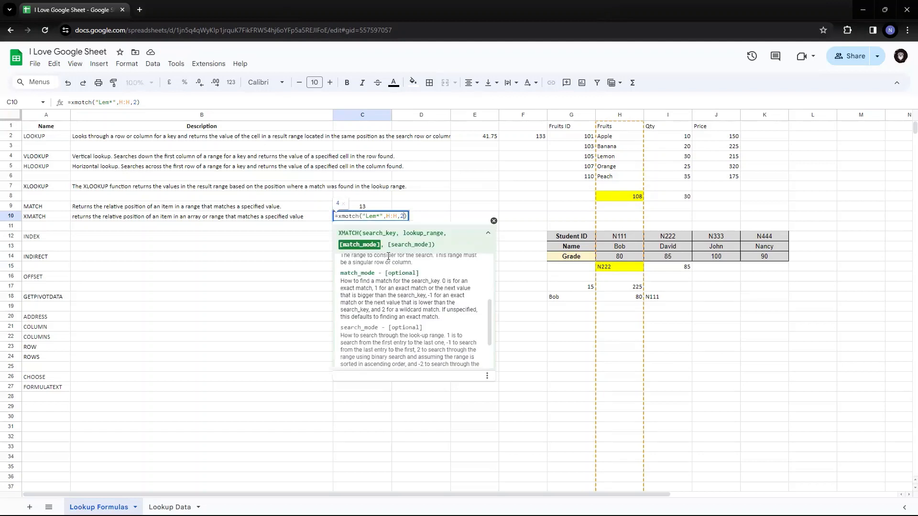
key("Left")
key("Left")
key("Left")
key("Left")
key("Left")
key("Left")
key("Left")
key("Left")
key("BackSpace")
key("BackSpace")
key("BackSpace")
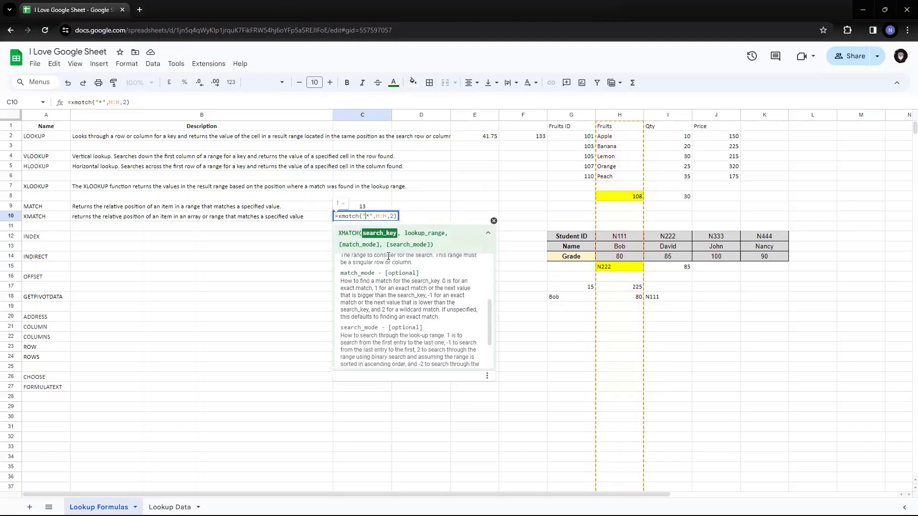
type("mon")
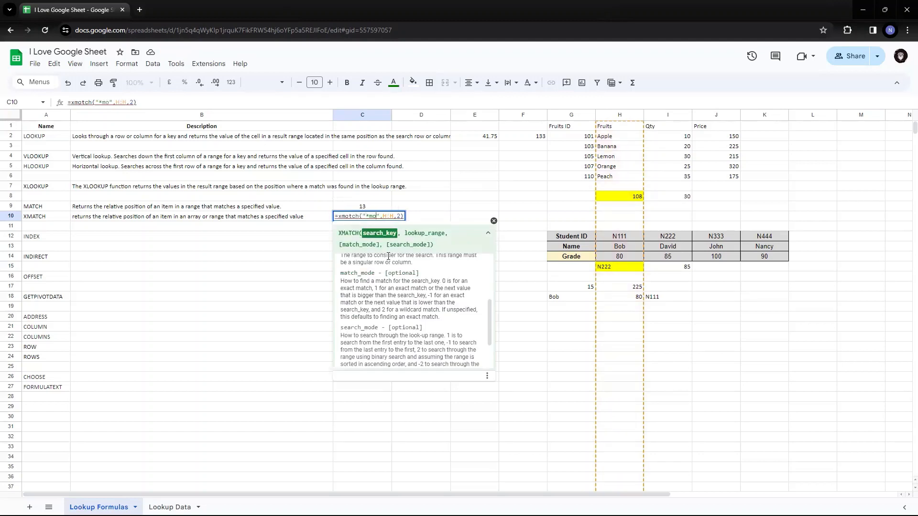
key("Return")
key("Up")
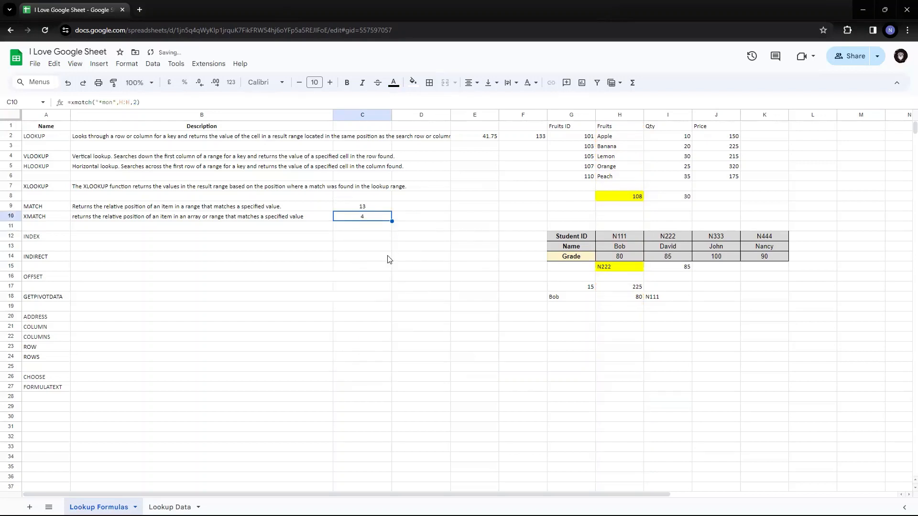